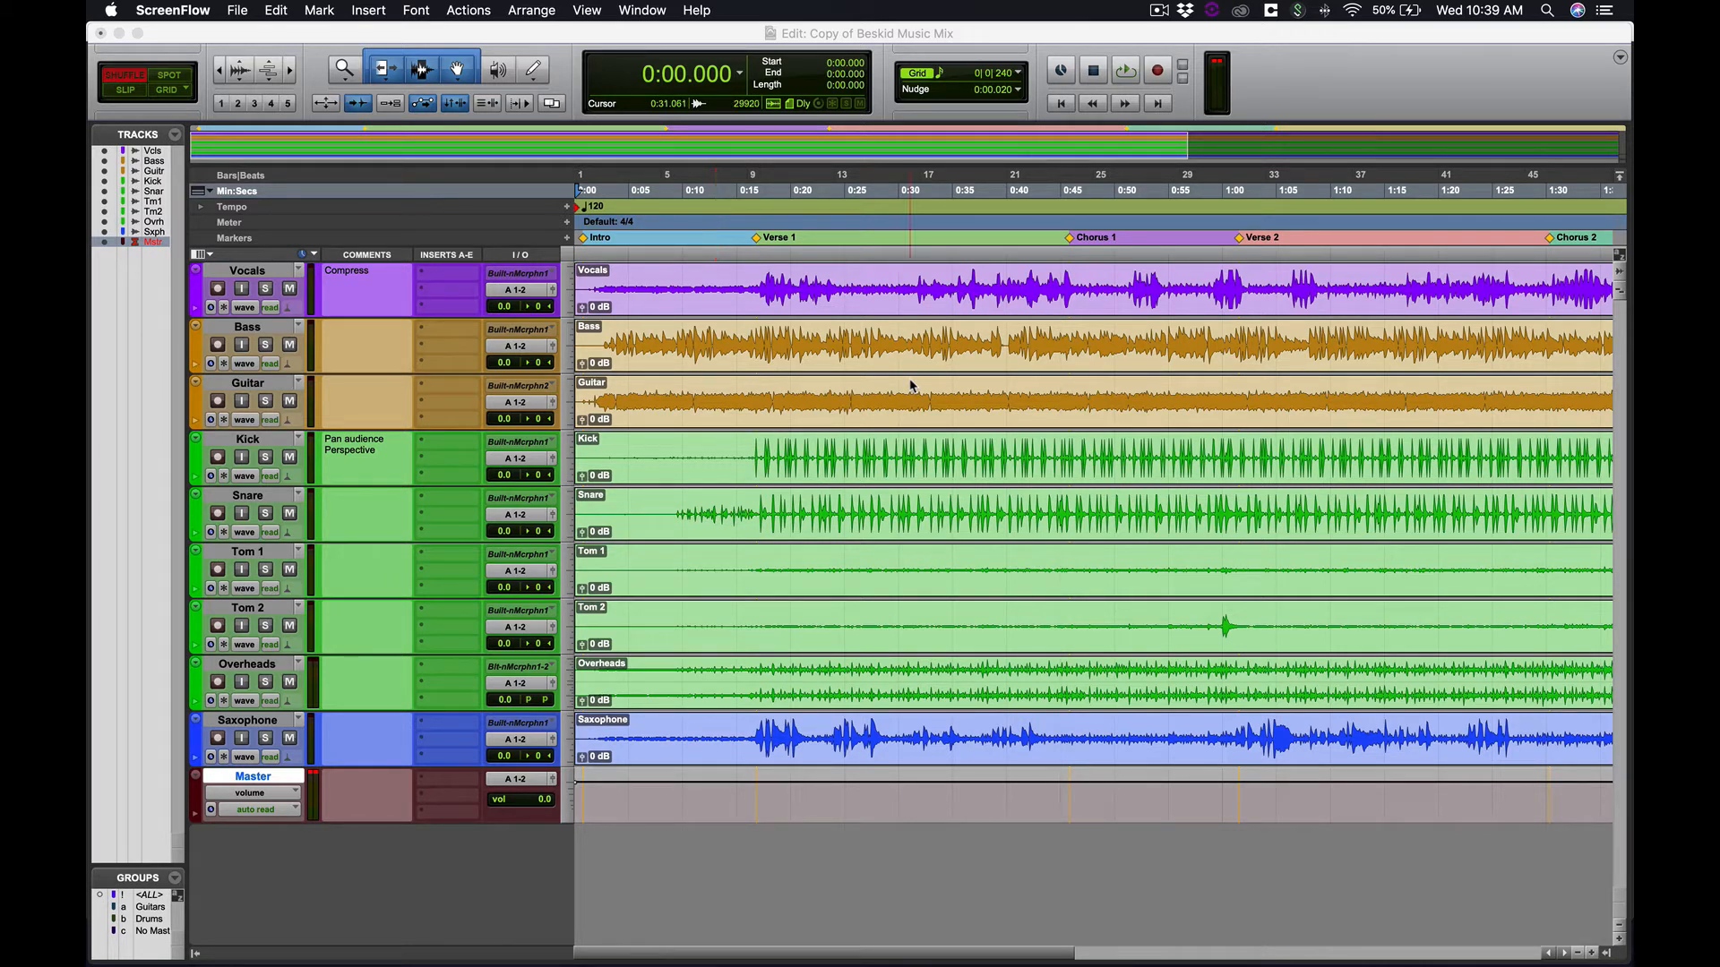
- Switch to the Pro Tools session, show its Mix window, and turn the <ALL> group on and back off
left_click(987, 34)
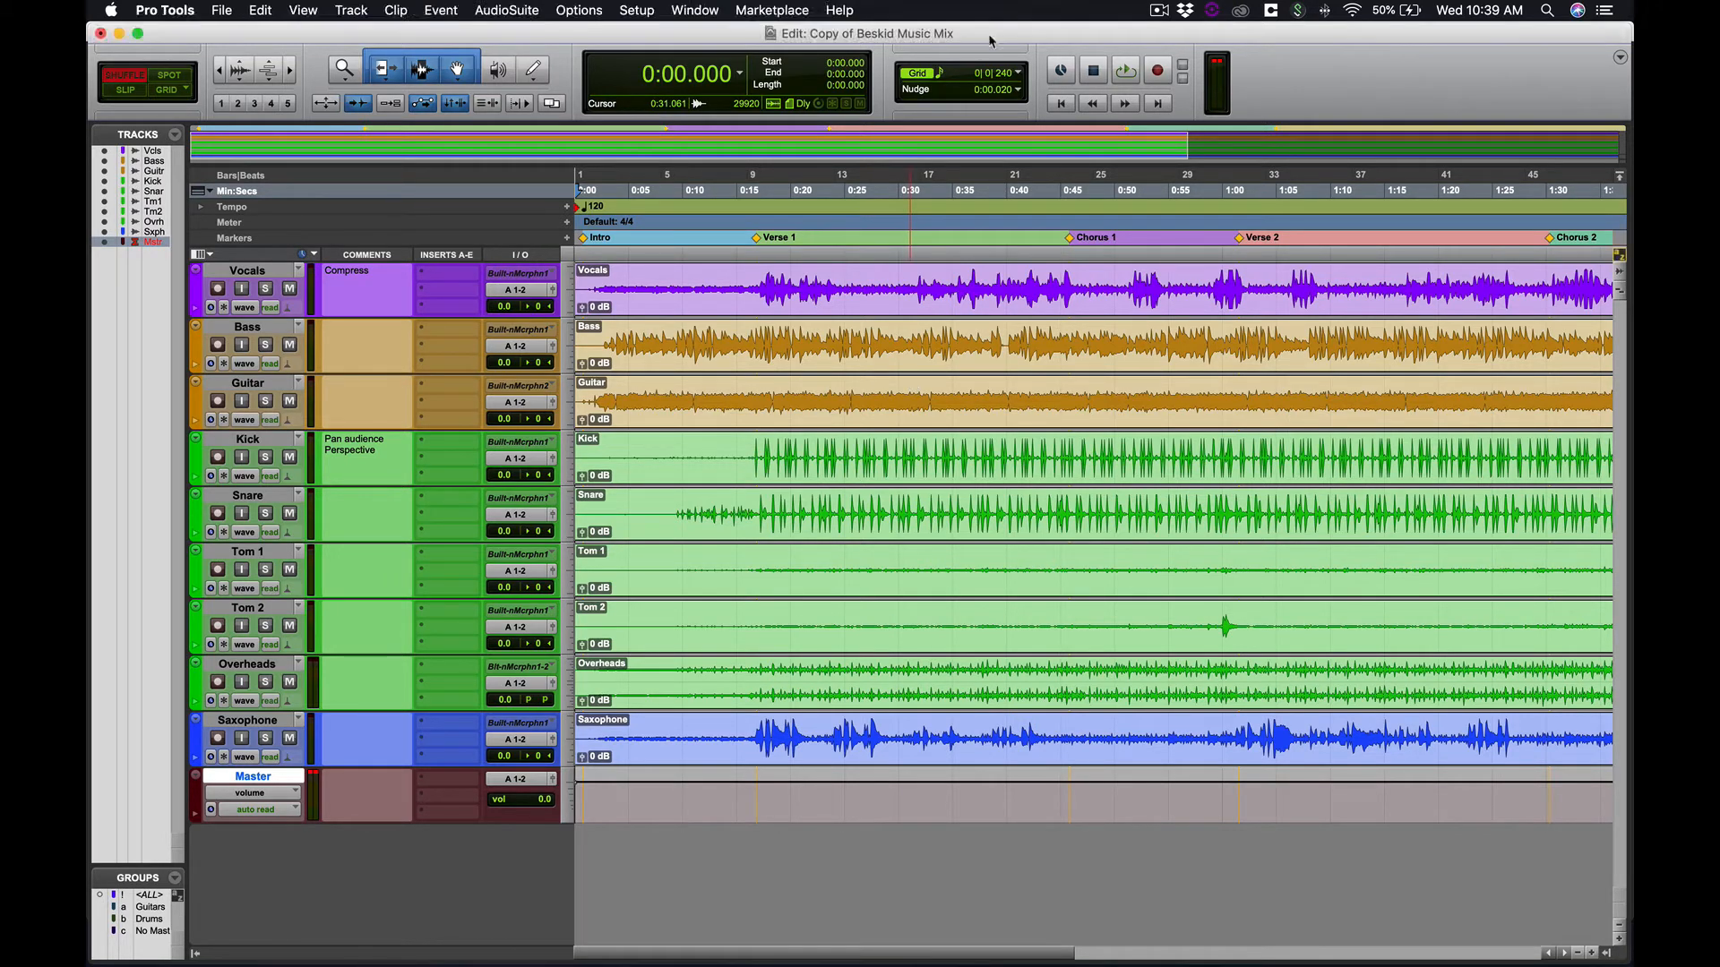
key("super+equal")
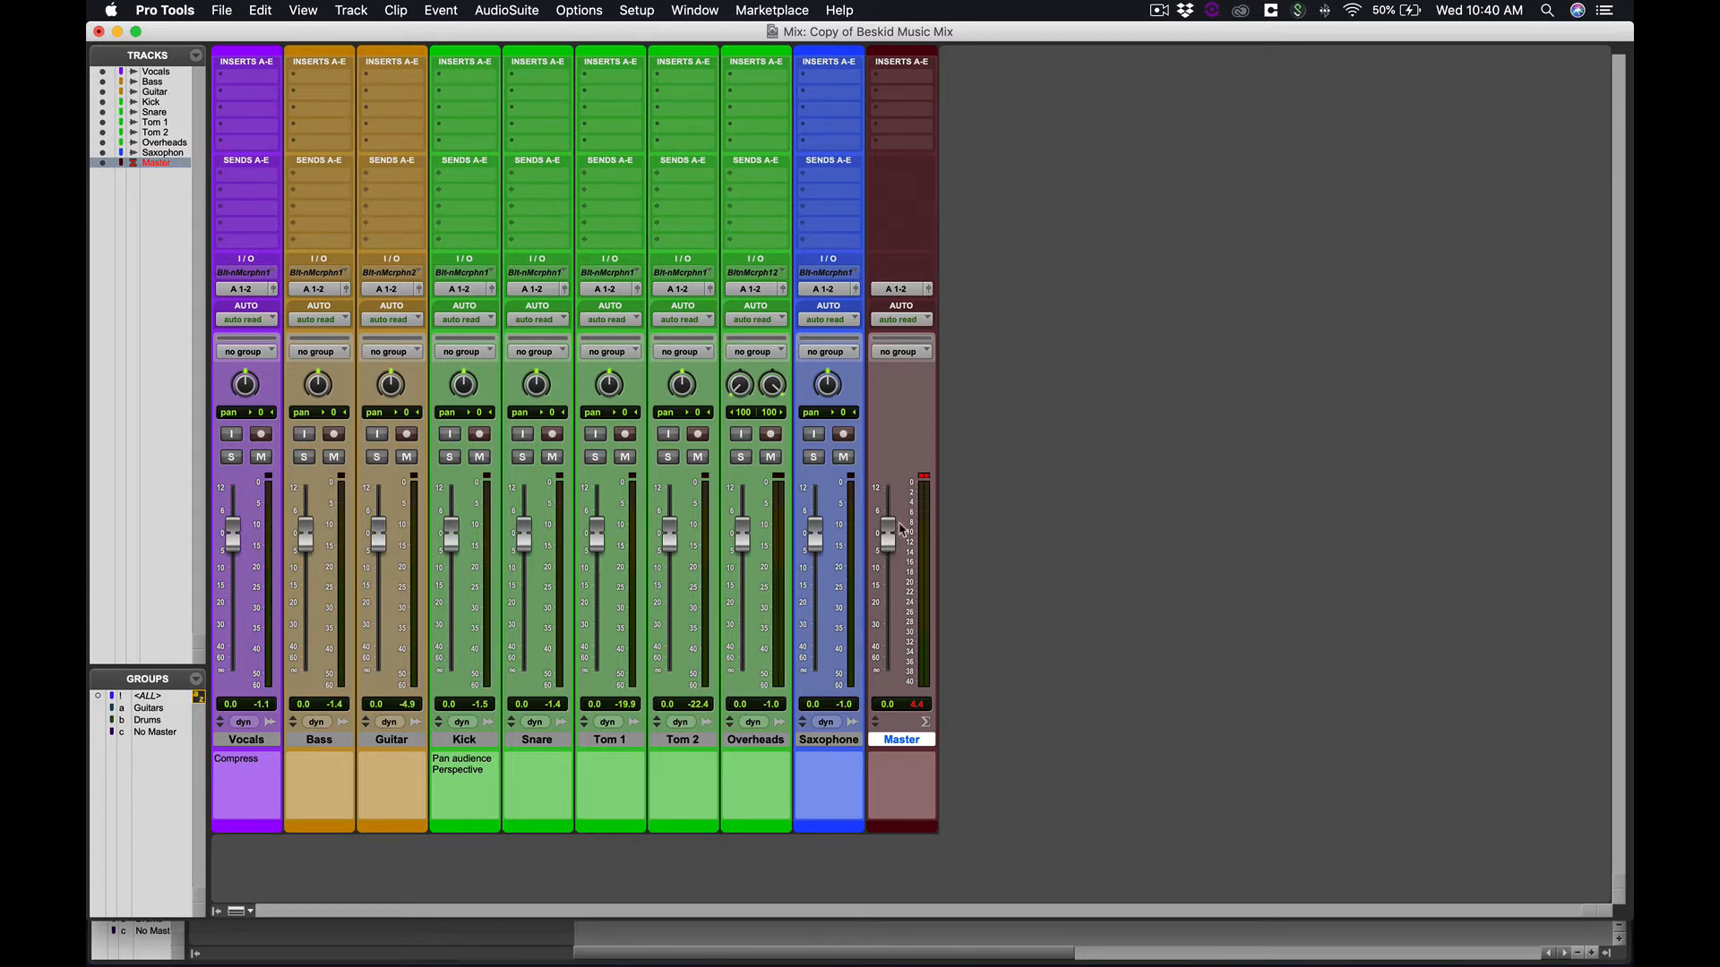
left_click(150, 697)
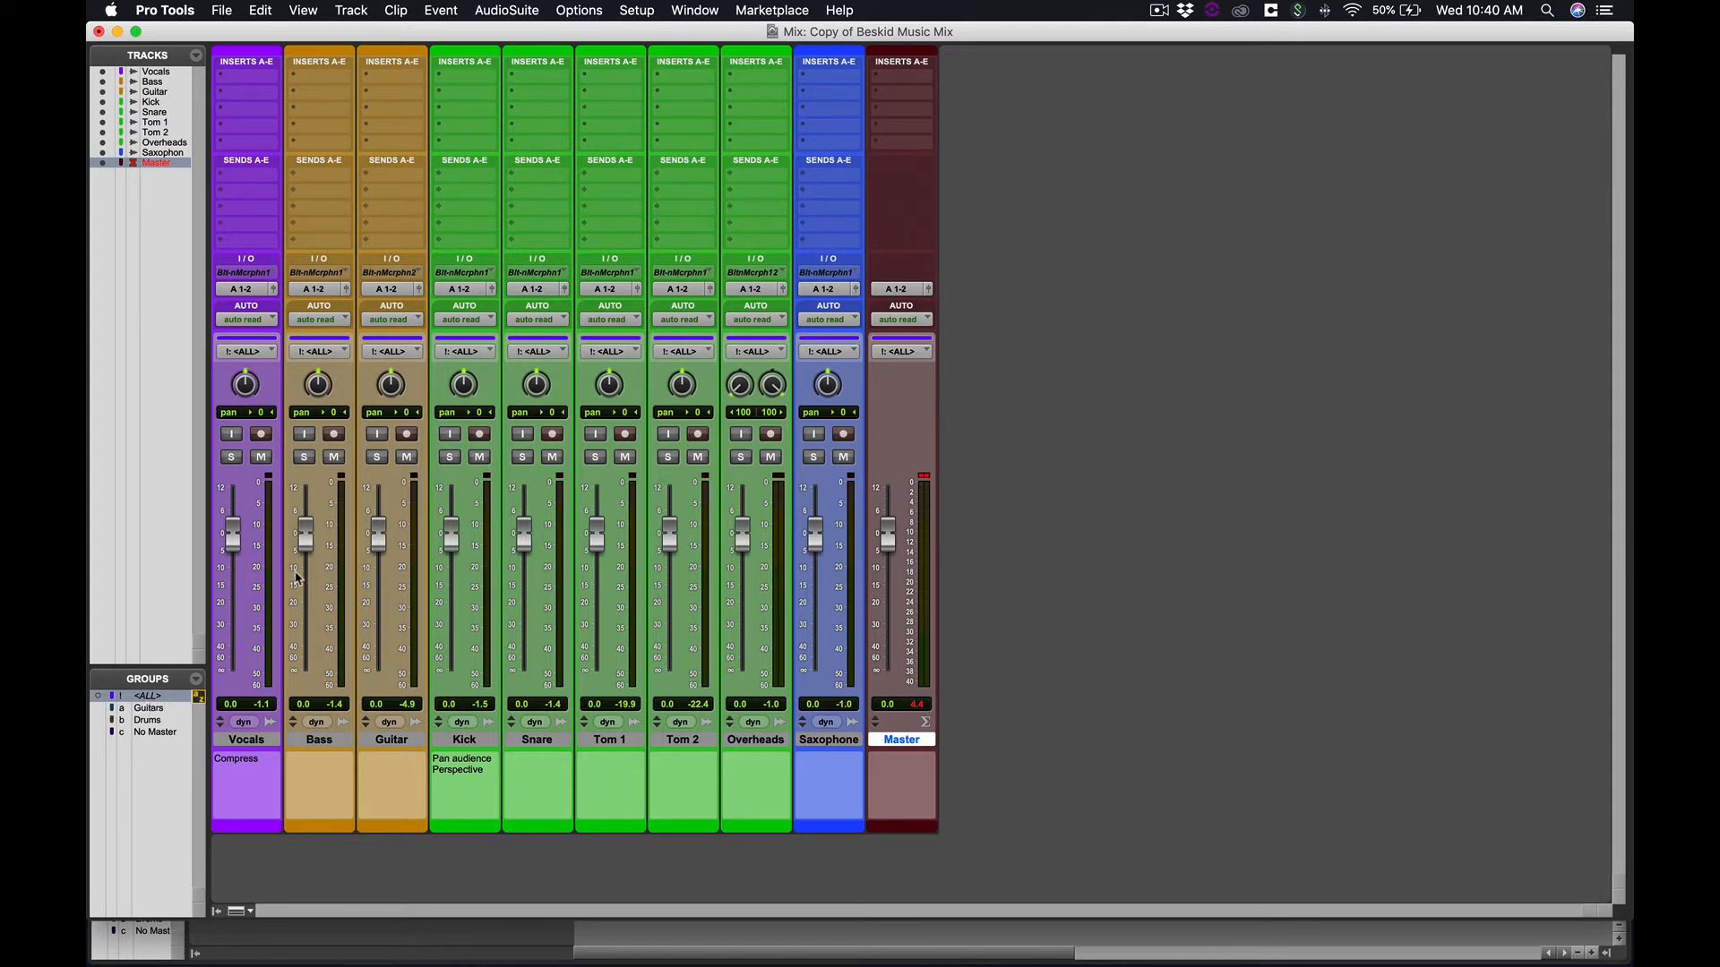
left_click(148, 700)
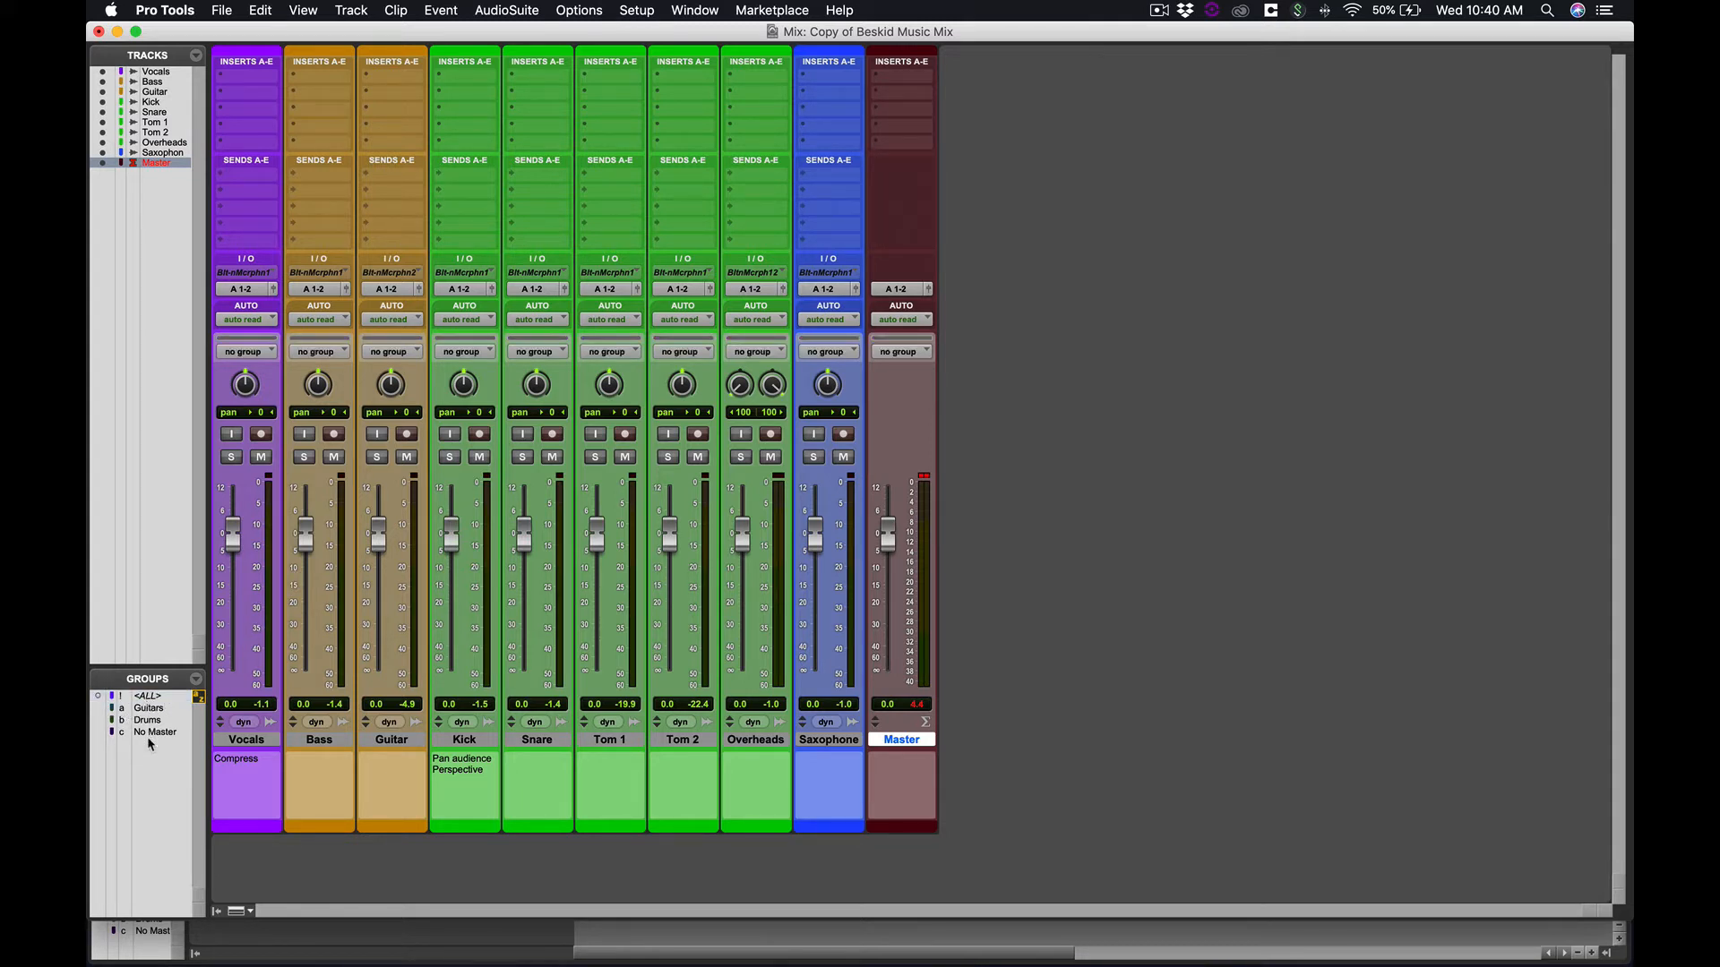
- Lower all faders except the Master's together to -5.9 dB with the No Master group, clearing the Master's clip indicator
left_click(148, 734)
left_click_drag(305, 536, 305, 555)
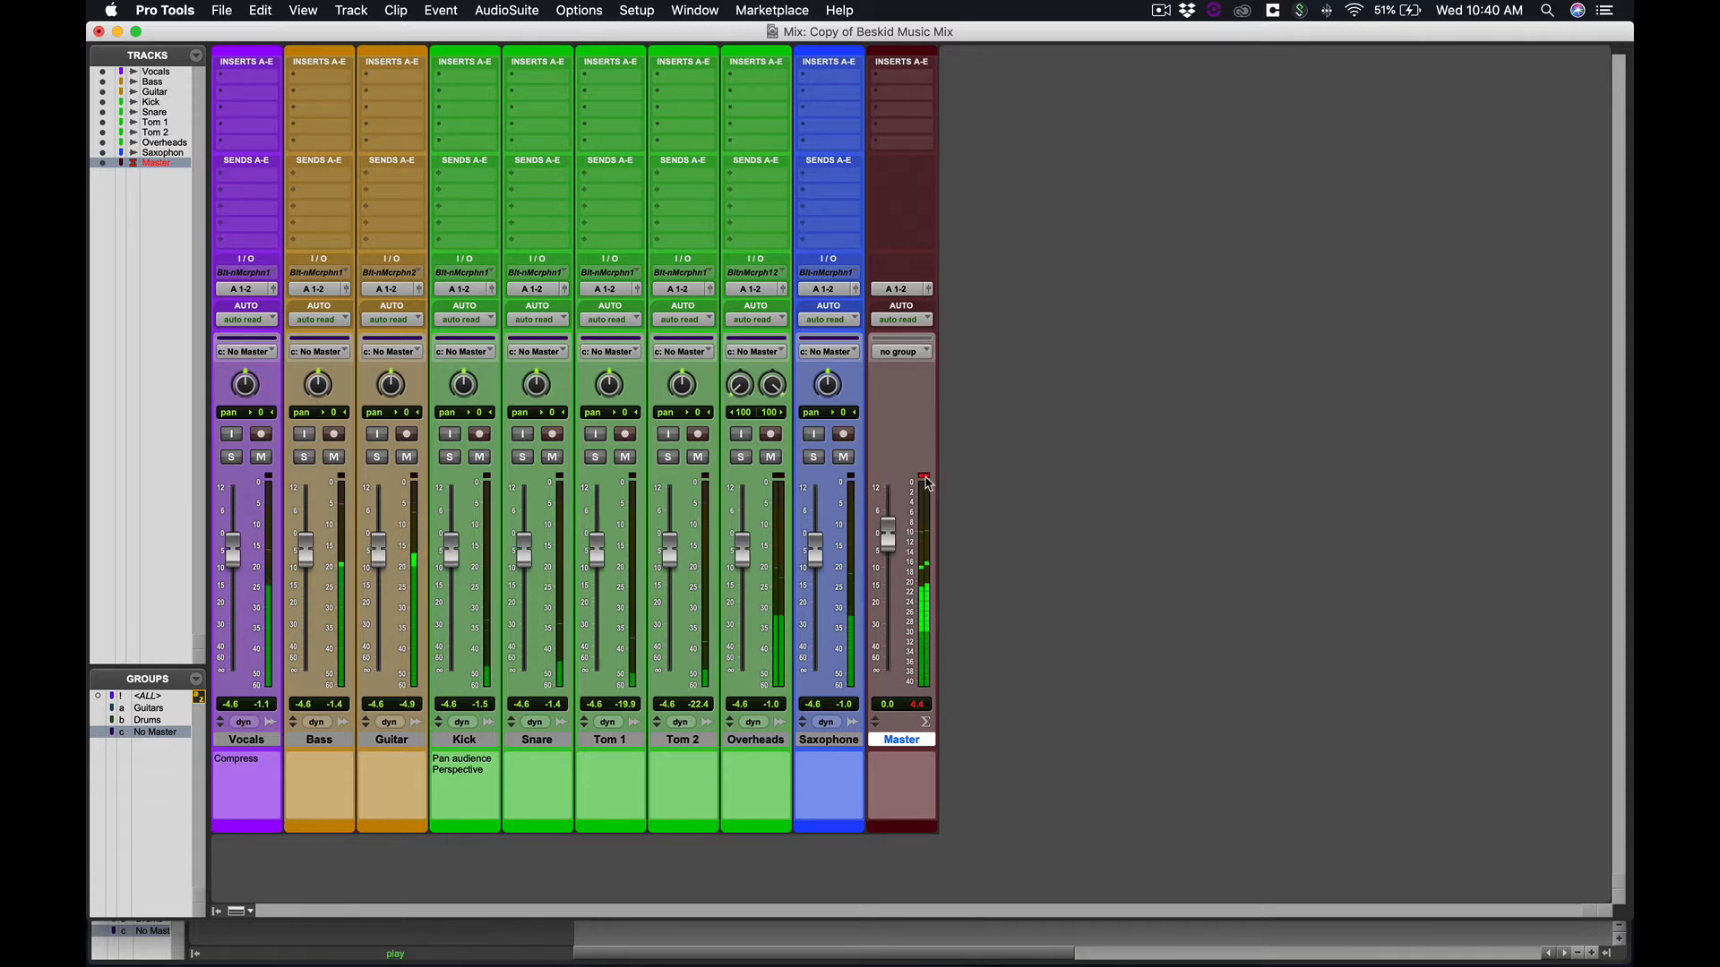
left_click(924, 478)
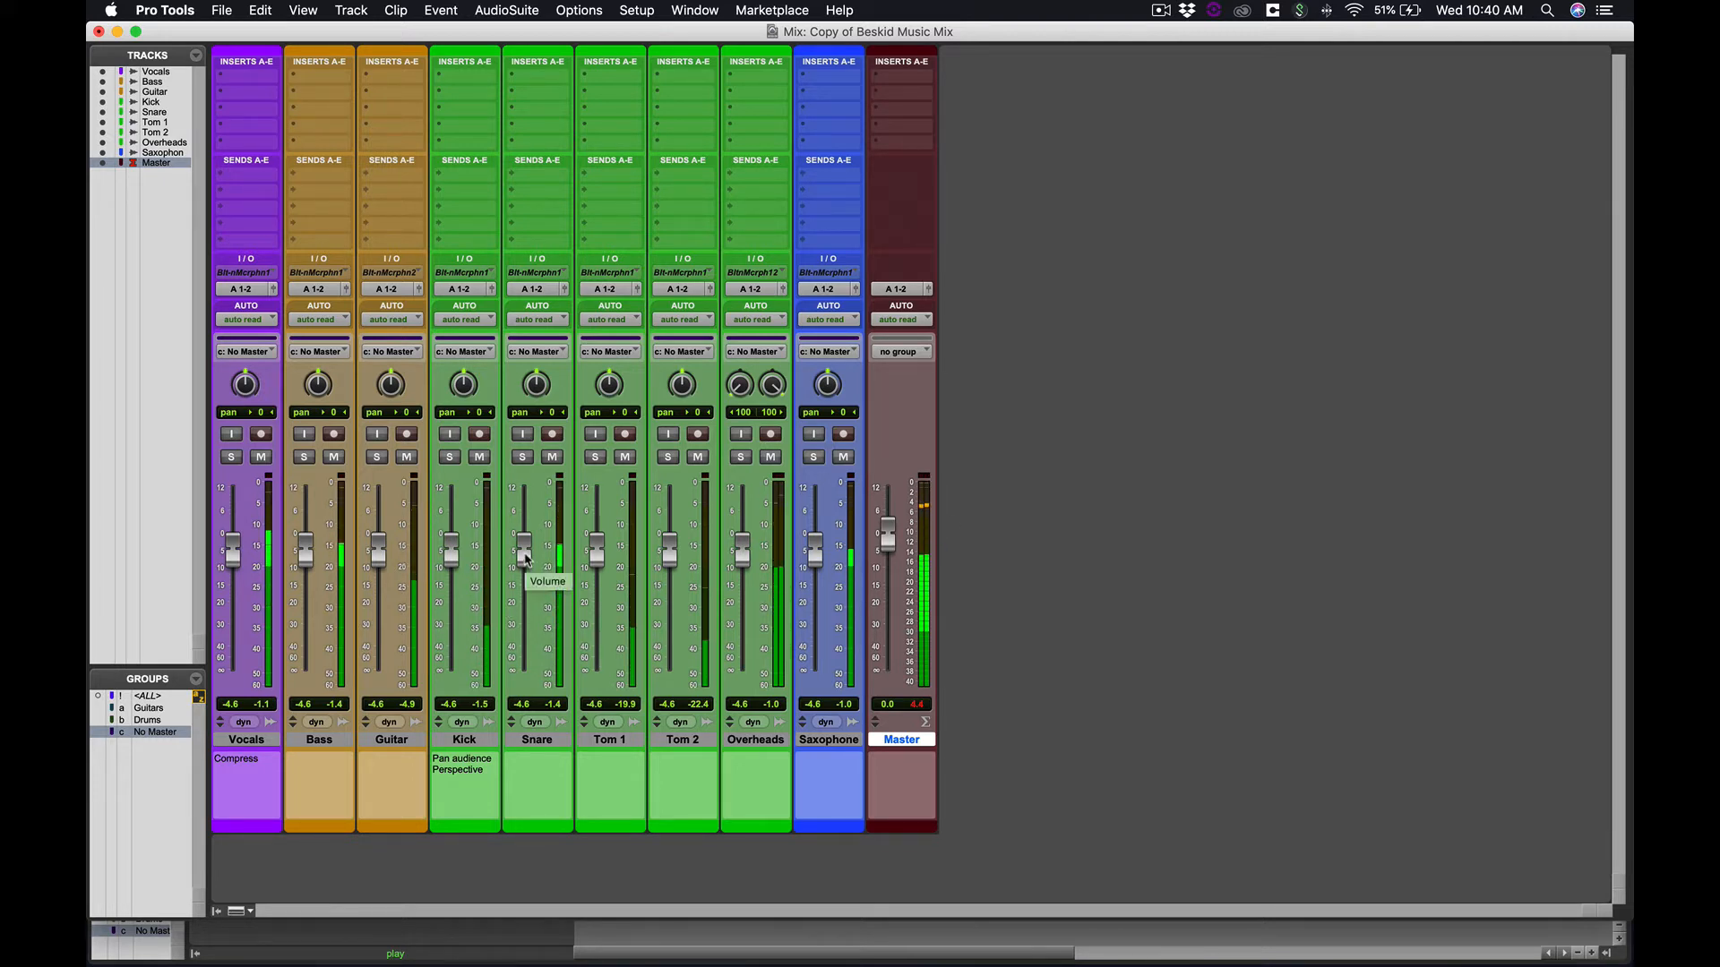
left_click_drag(525, 560, 526, 565)
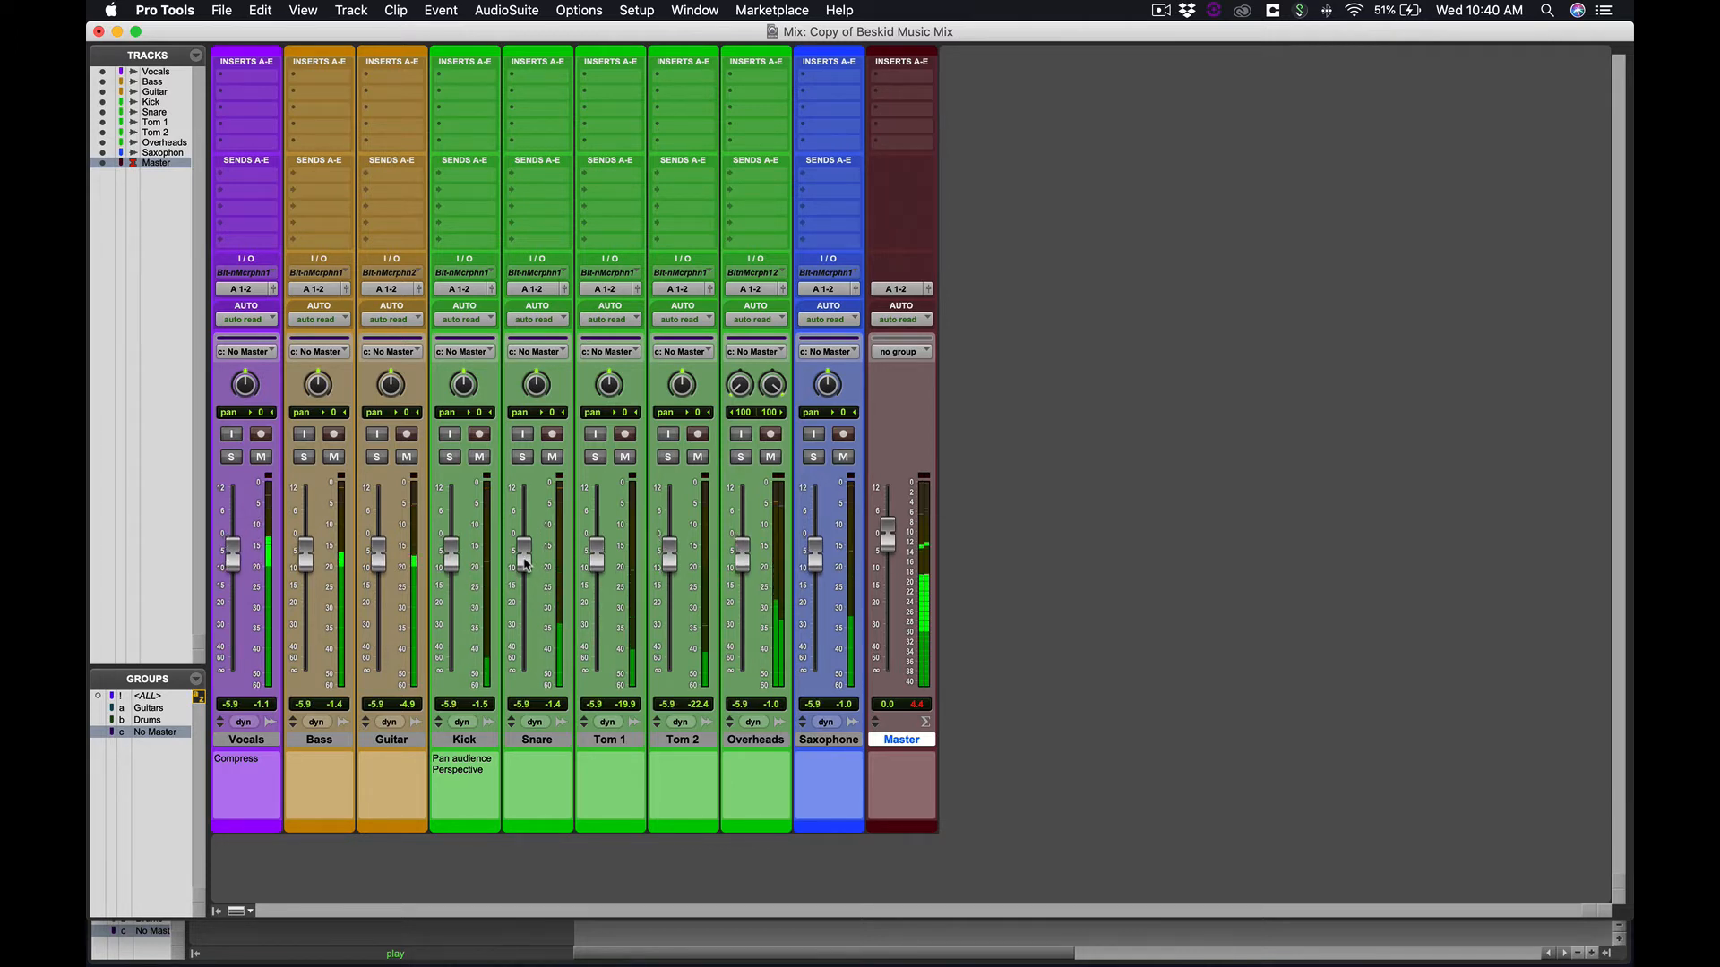
left_click(170, 733)
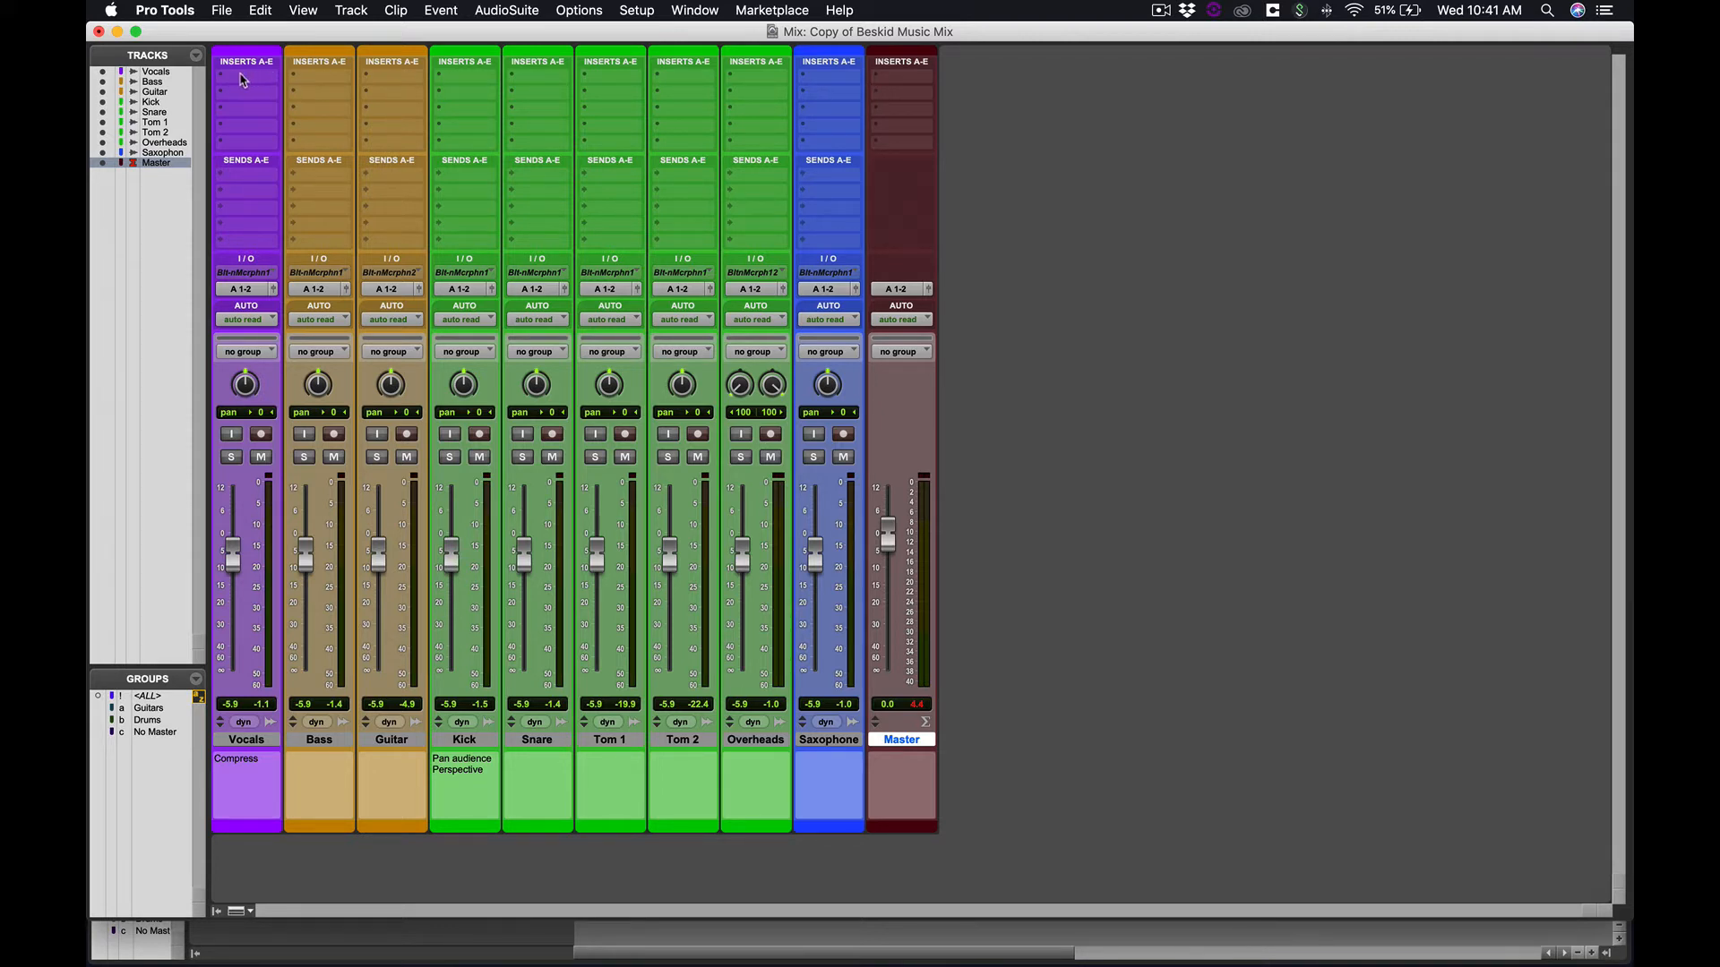
- Insert EQ3 7-Band in the first insert slot of every track except Master and close the plug-in window
left_click(240, 80)
mouse_move(285, 161)
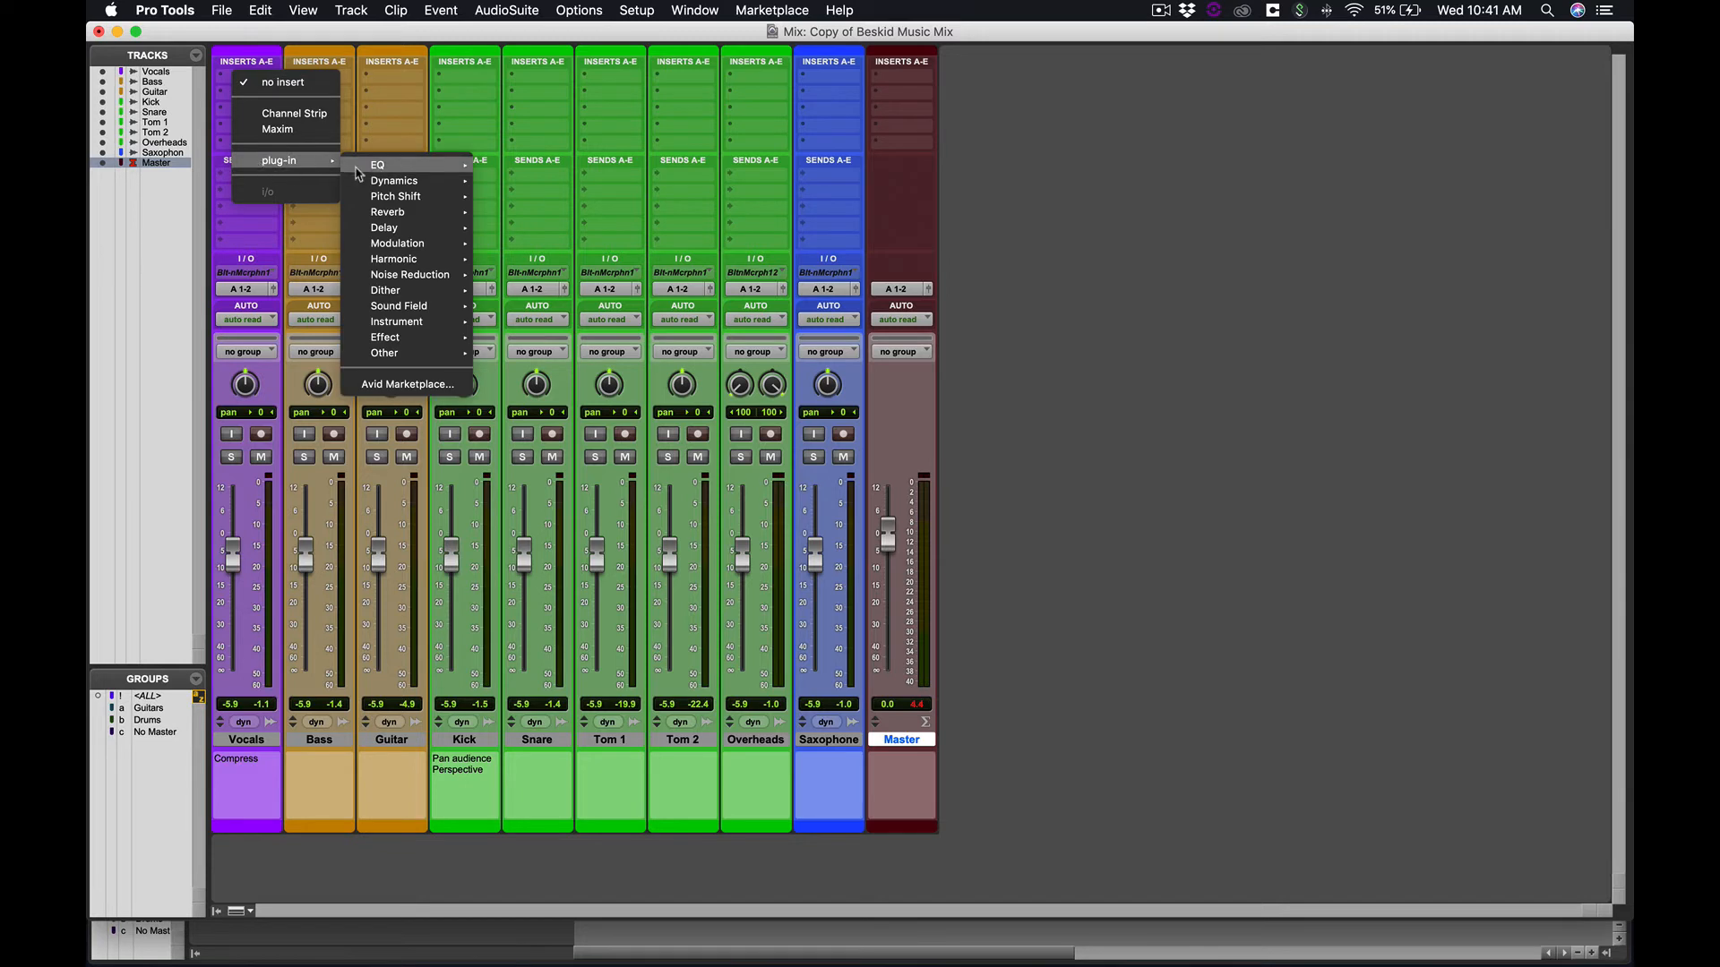
mouse_move(358, 173)
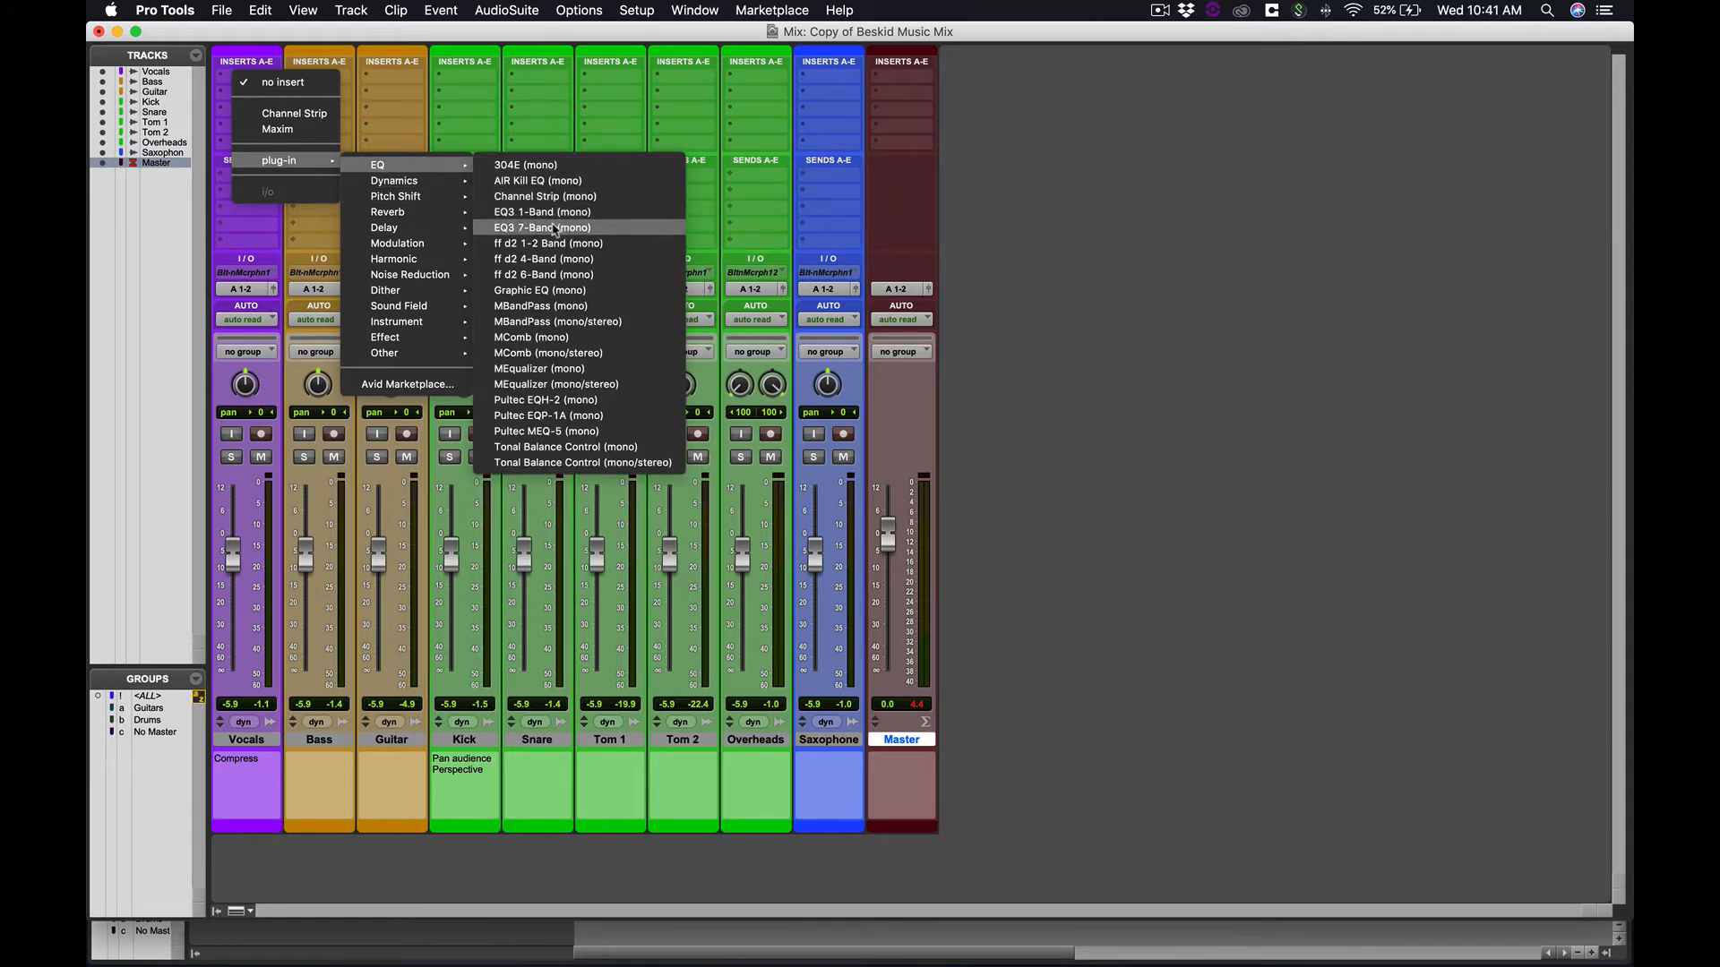
left_click(554, 229)
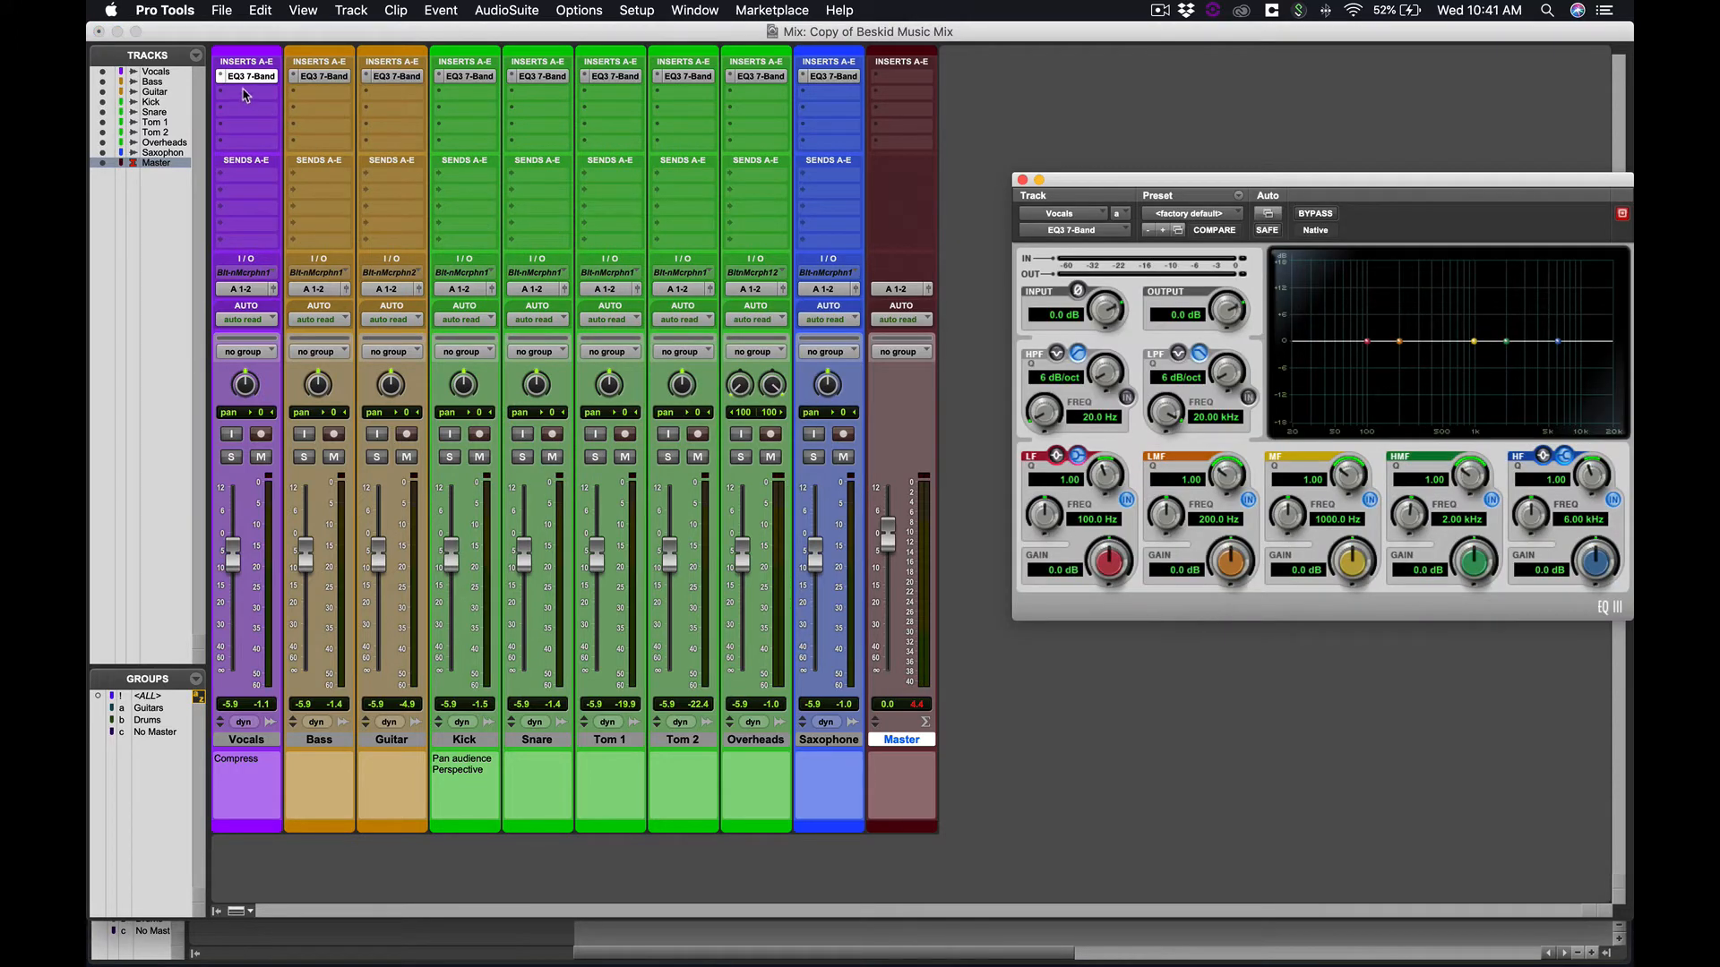
left_click(1022, 180)
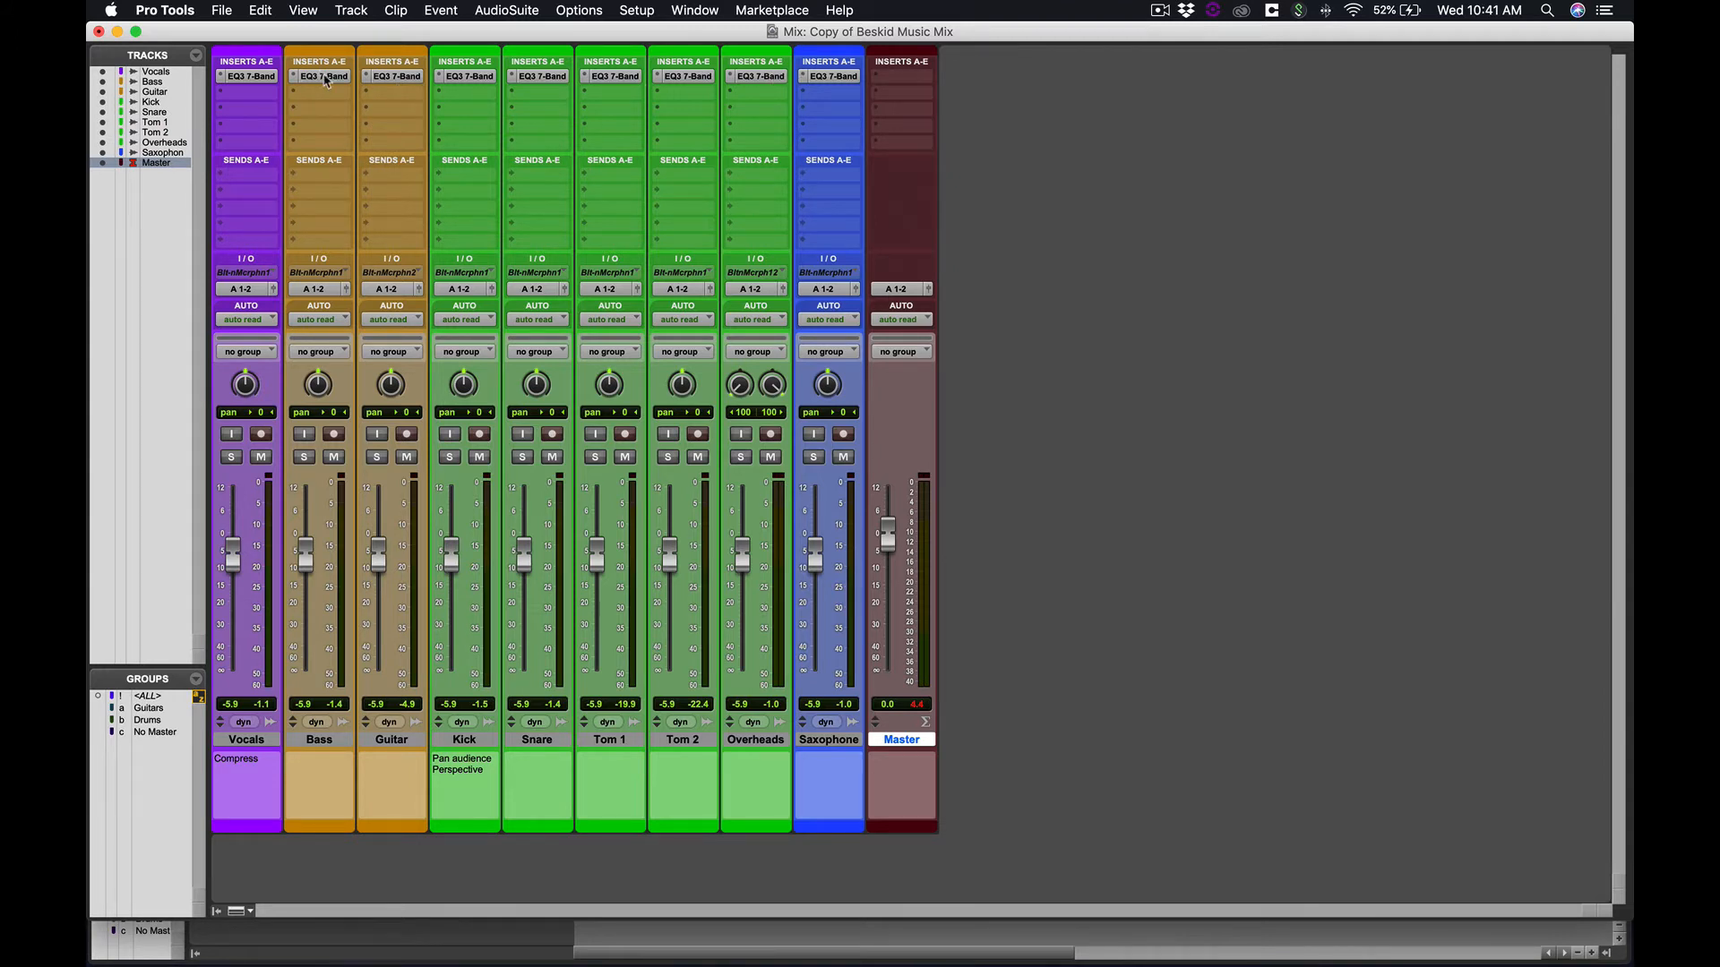
- Look at the EQ3 7-Band inserts on the Bass, Guitar and Kick tracks, then close the plug-in window
left_click(327, 79)
left_click(395, 78)
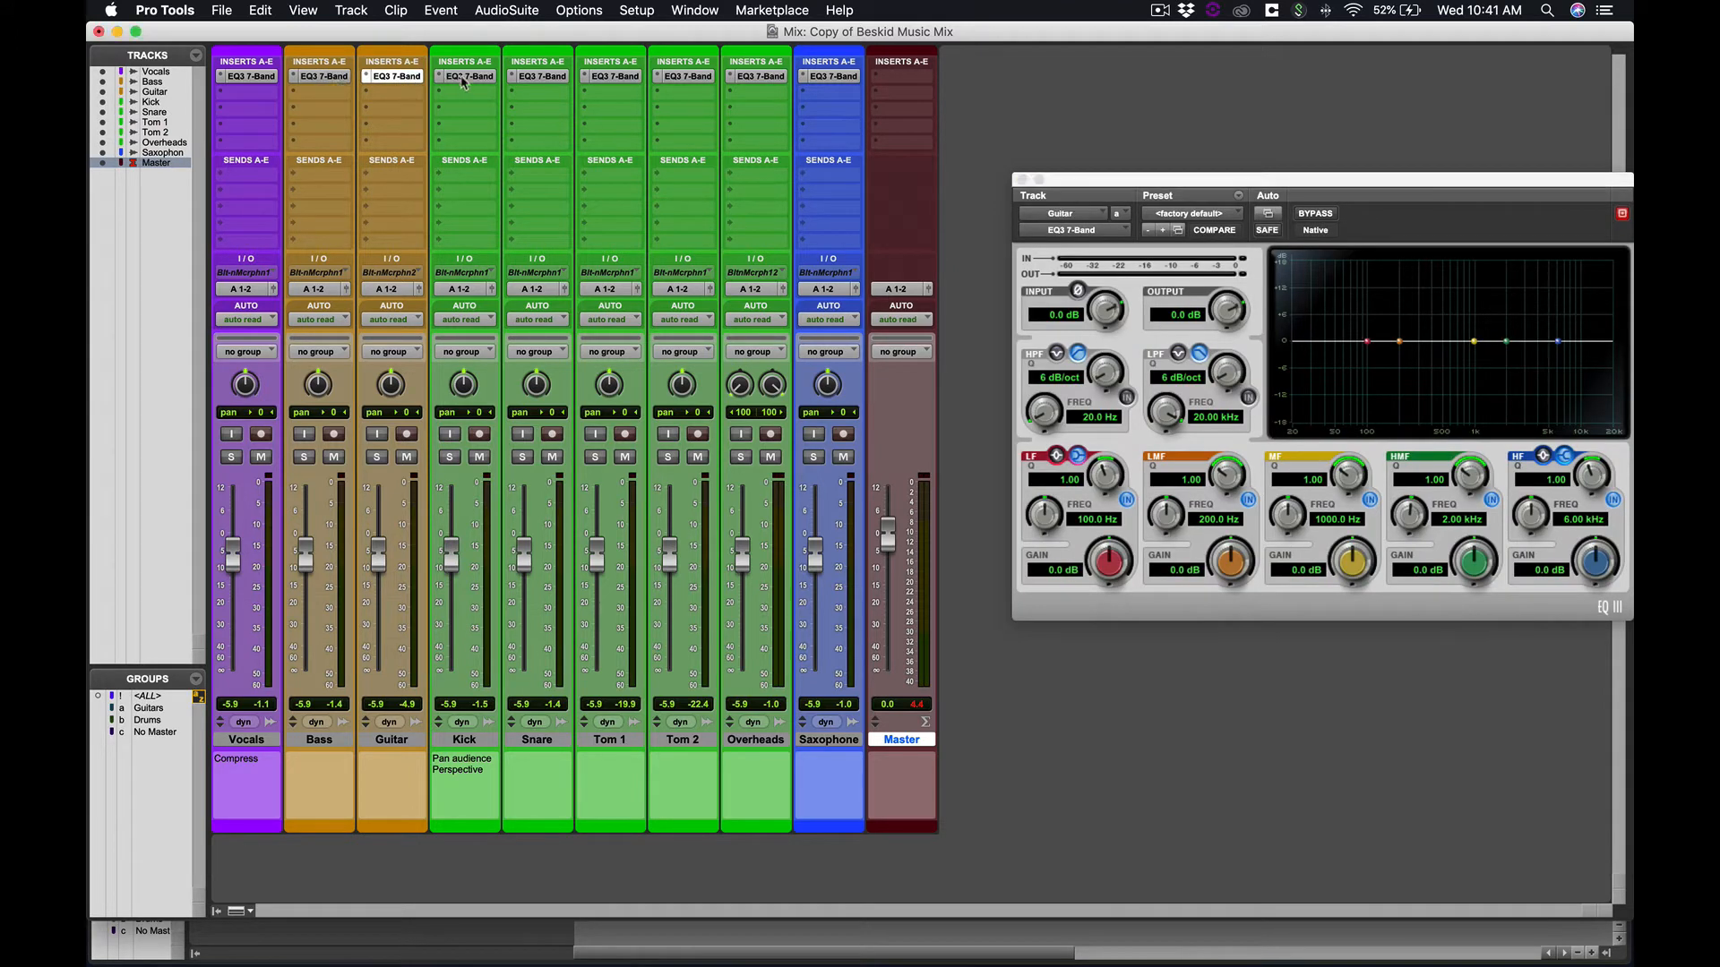
left_click(463, 79)
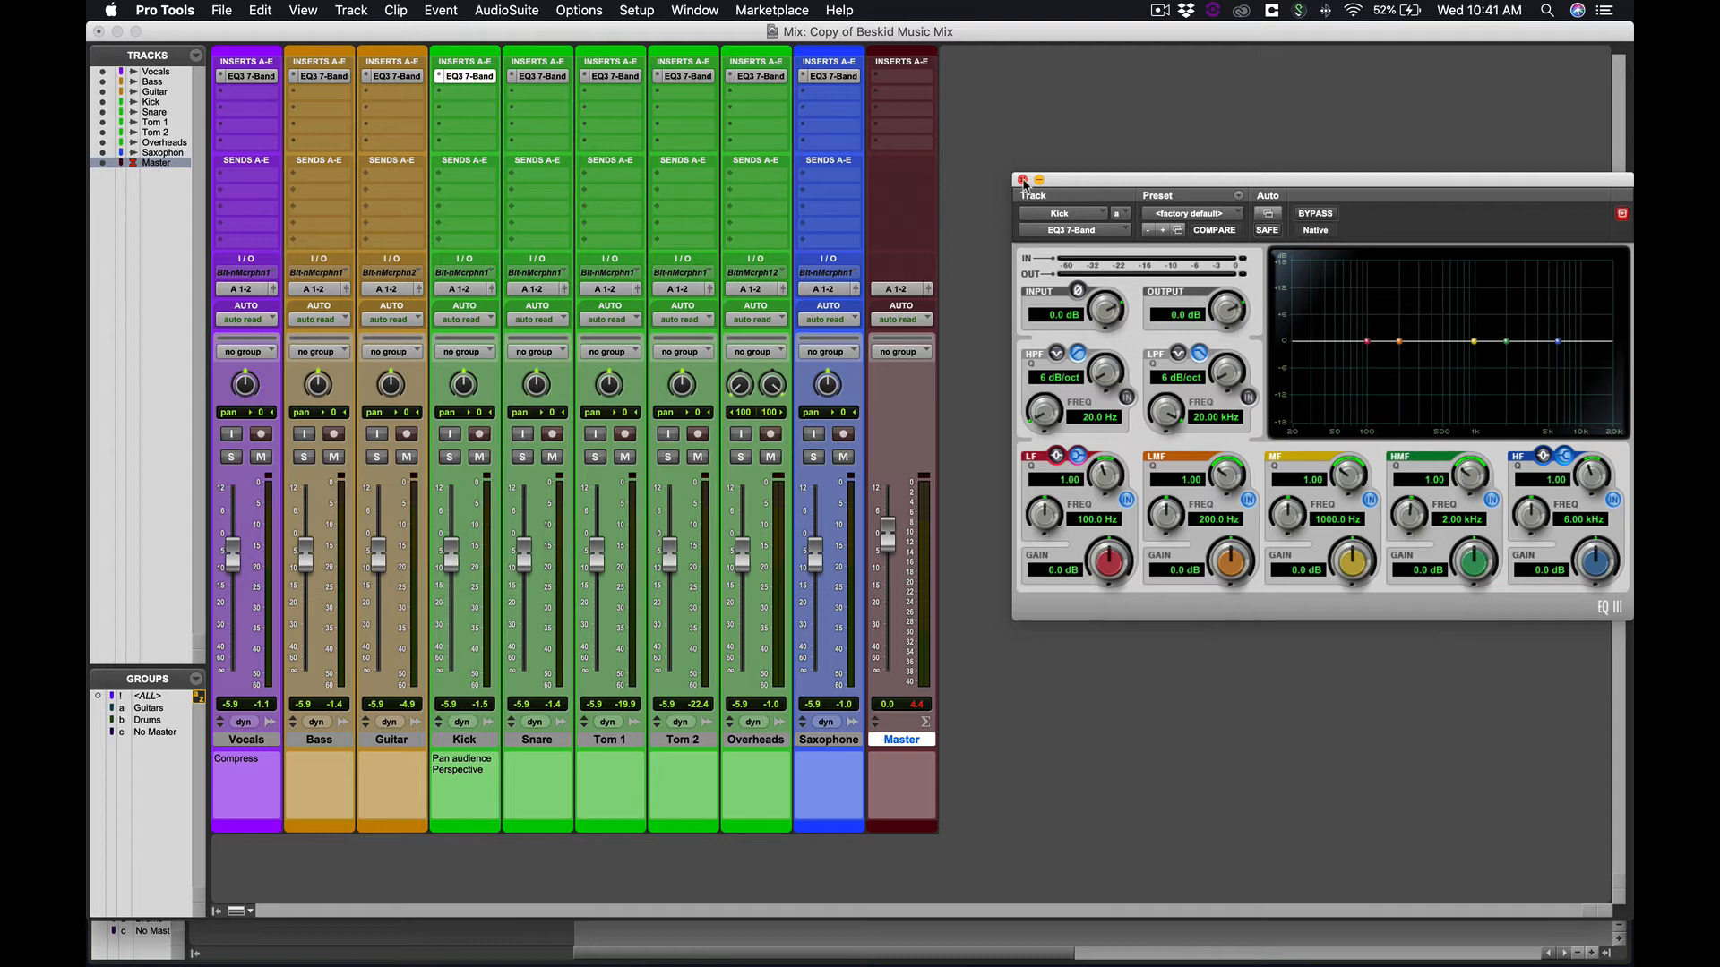
left_click(1023, 181)
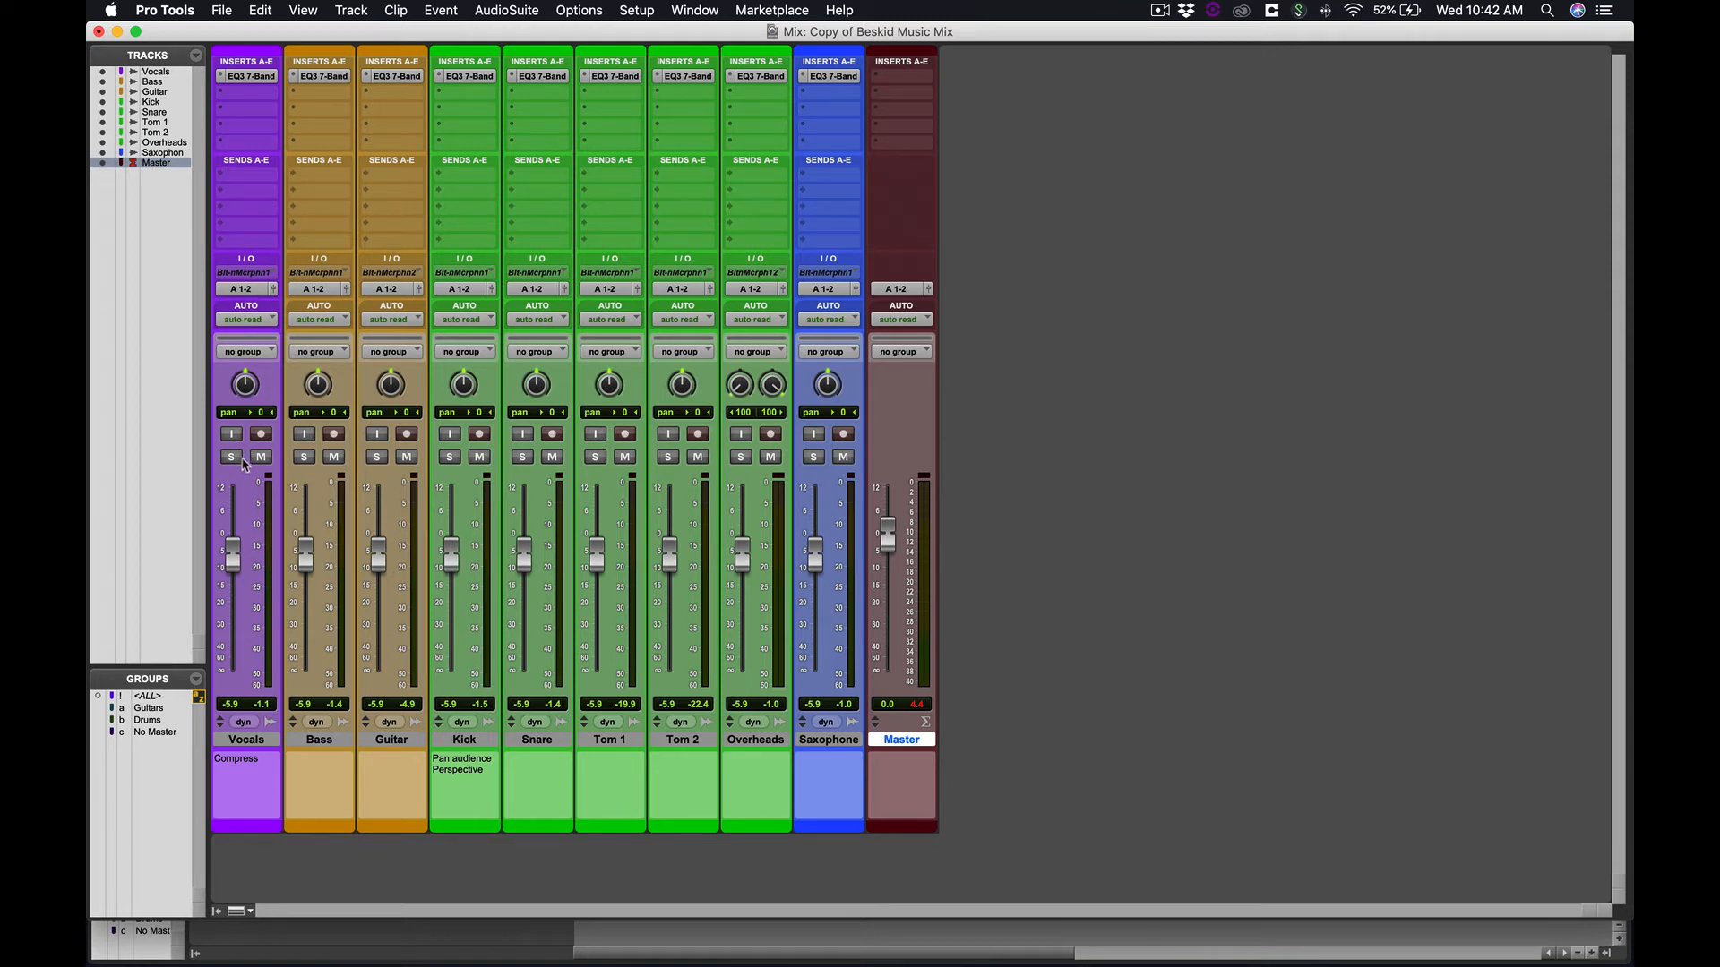
- Solo the Vocals track and loop playback of its section from about 0:31.6 to 0:46.8
left_click(232, 458)
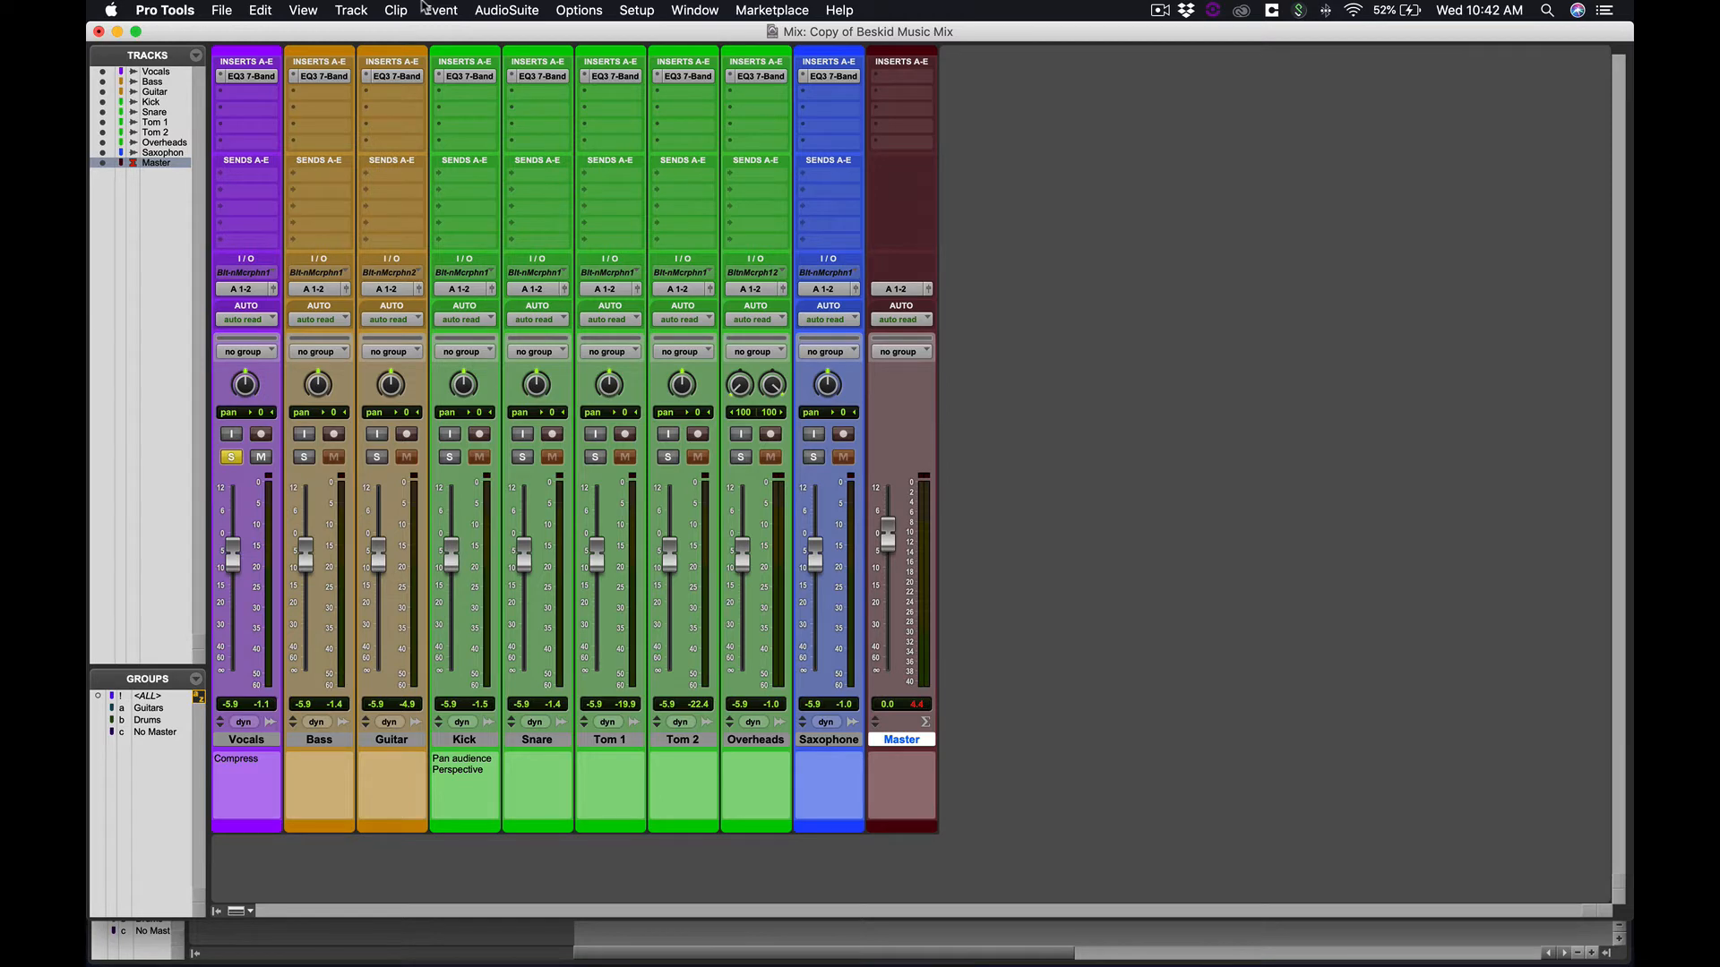
key("super+equal")
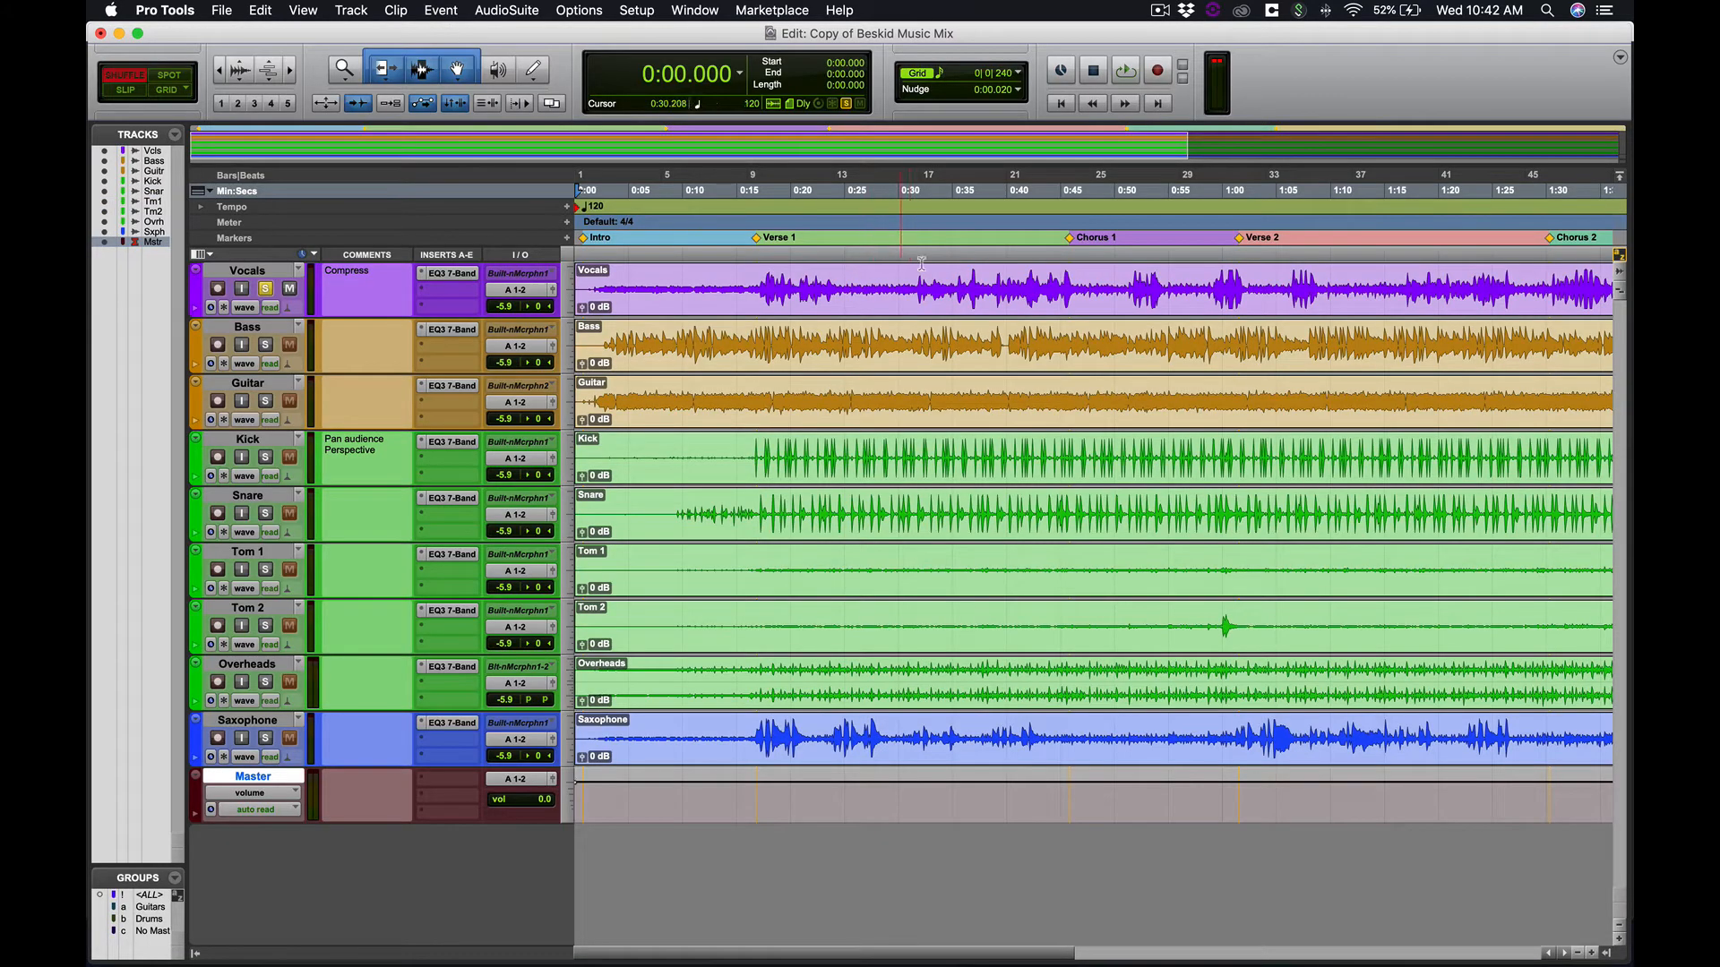
left_click_drag(913, 276, 1081, 287)
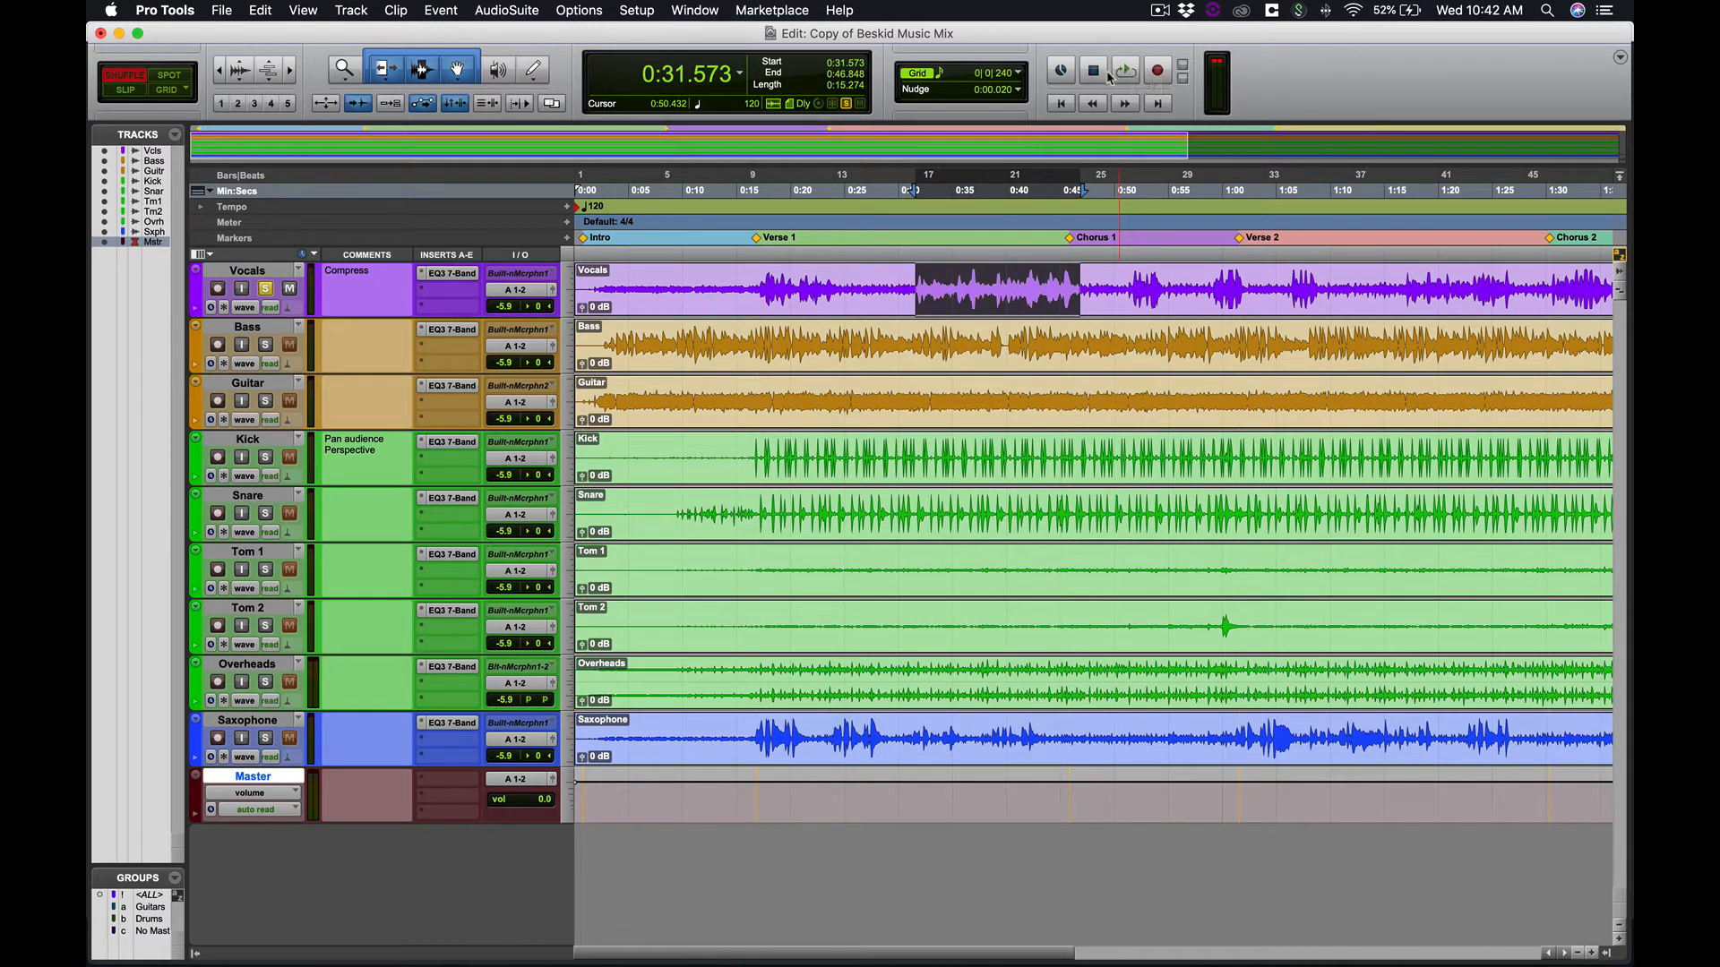
right_click(1134, 69)
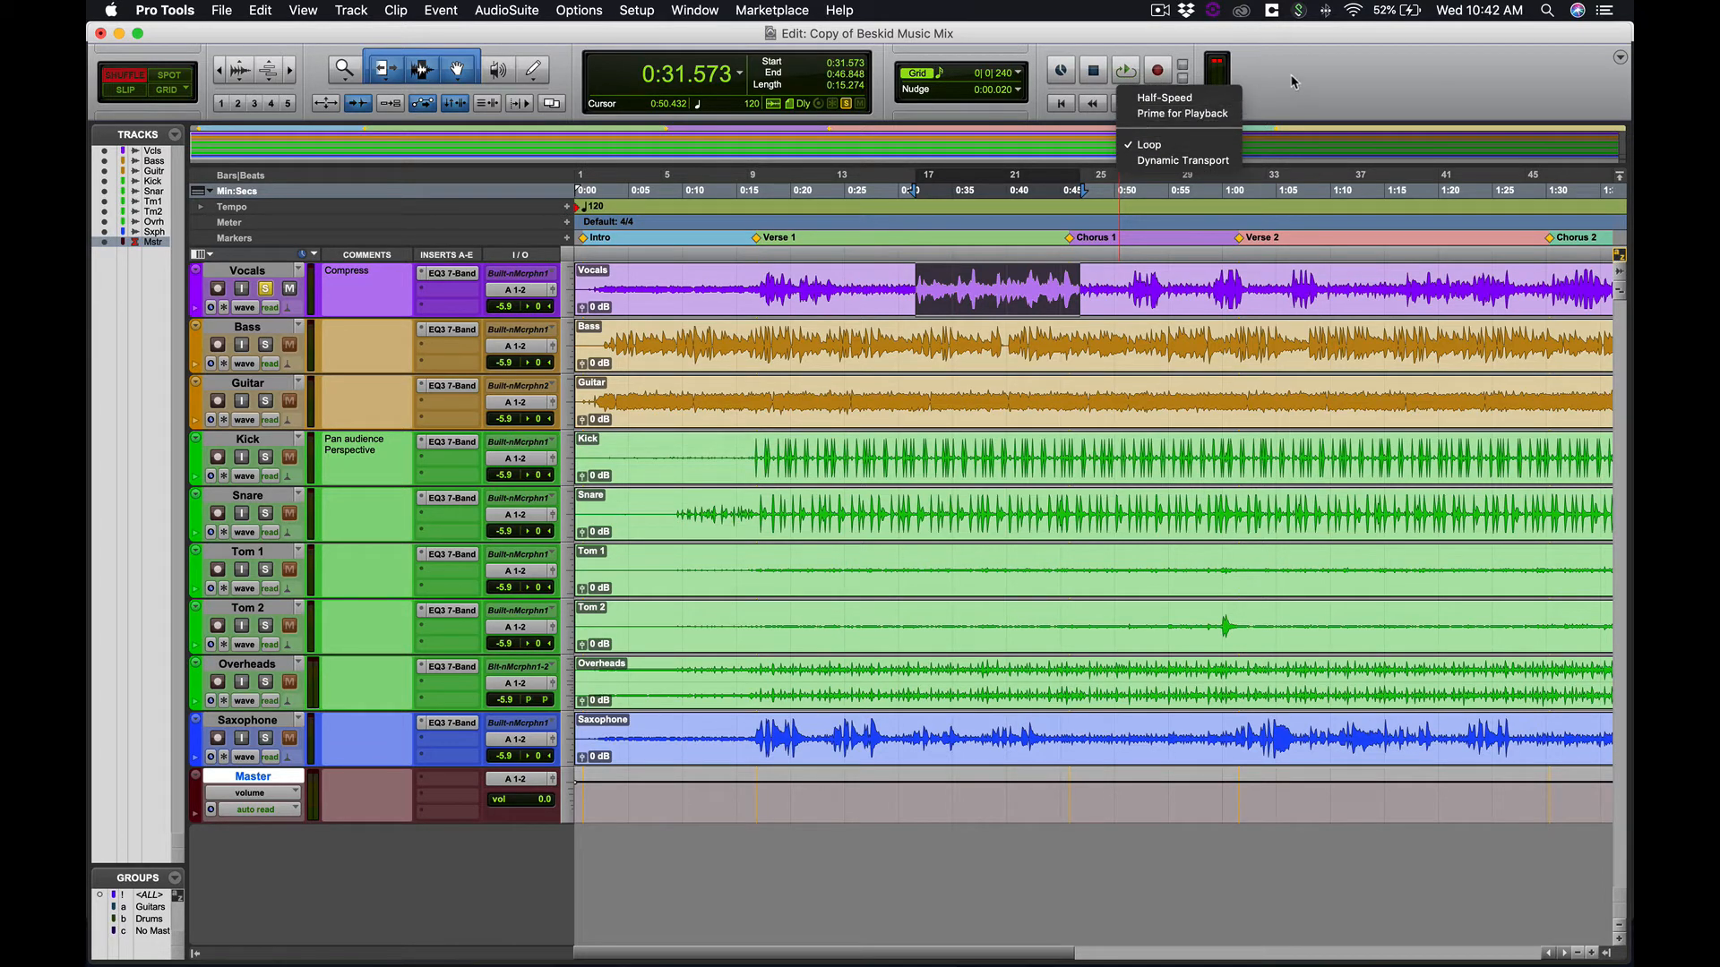
left_click(1149, 146)
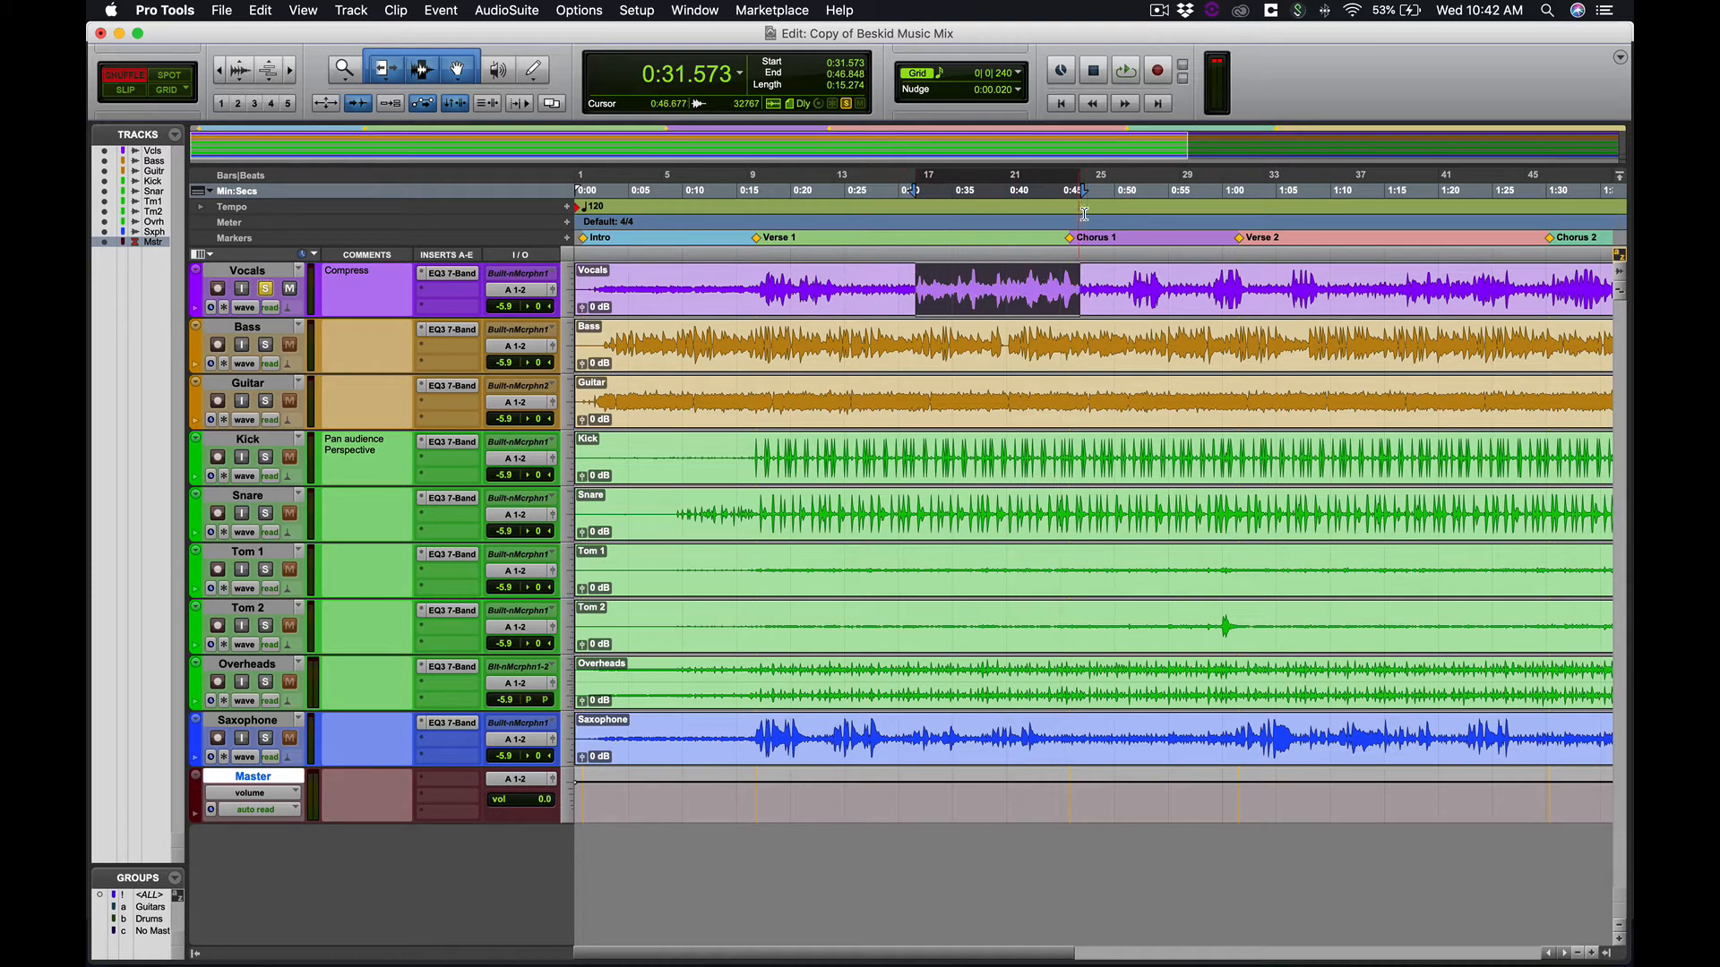
left_click(1125, 71)
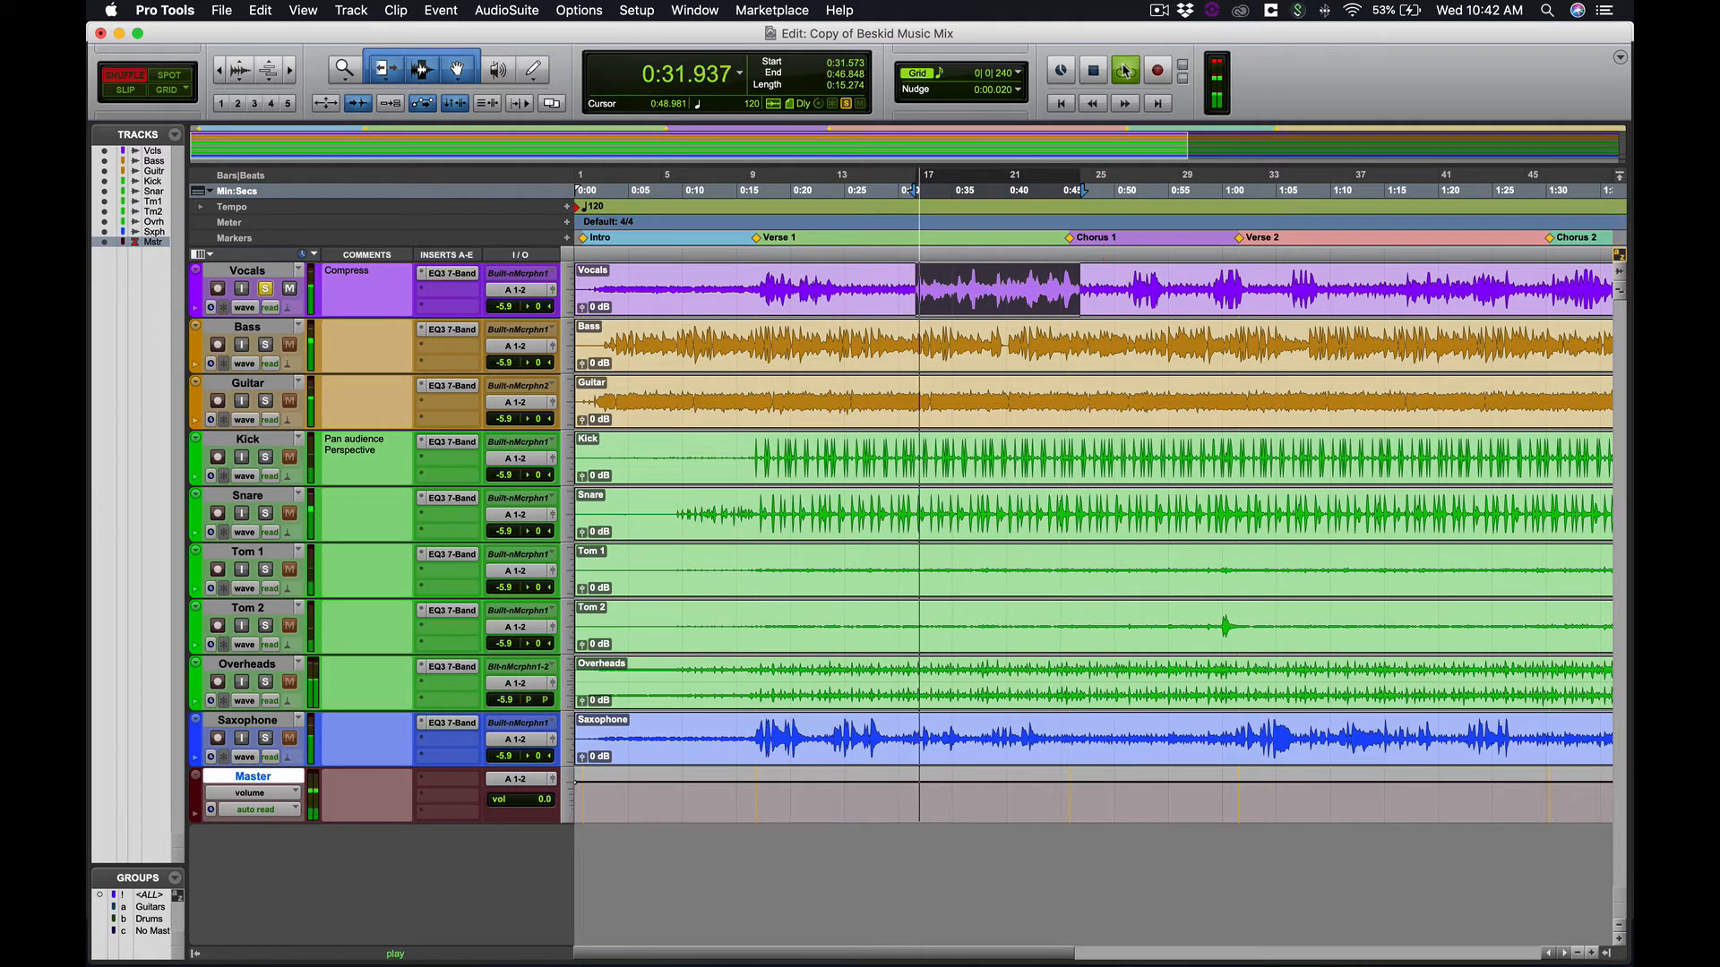
- Open the Vocals EQ3 7-Band from the Mix window and enable its high-pass and low-pass filters with 24 dB/oct slopes
key("super+equal")
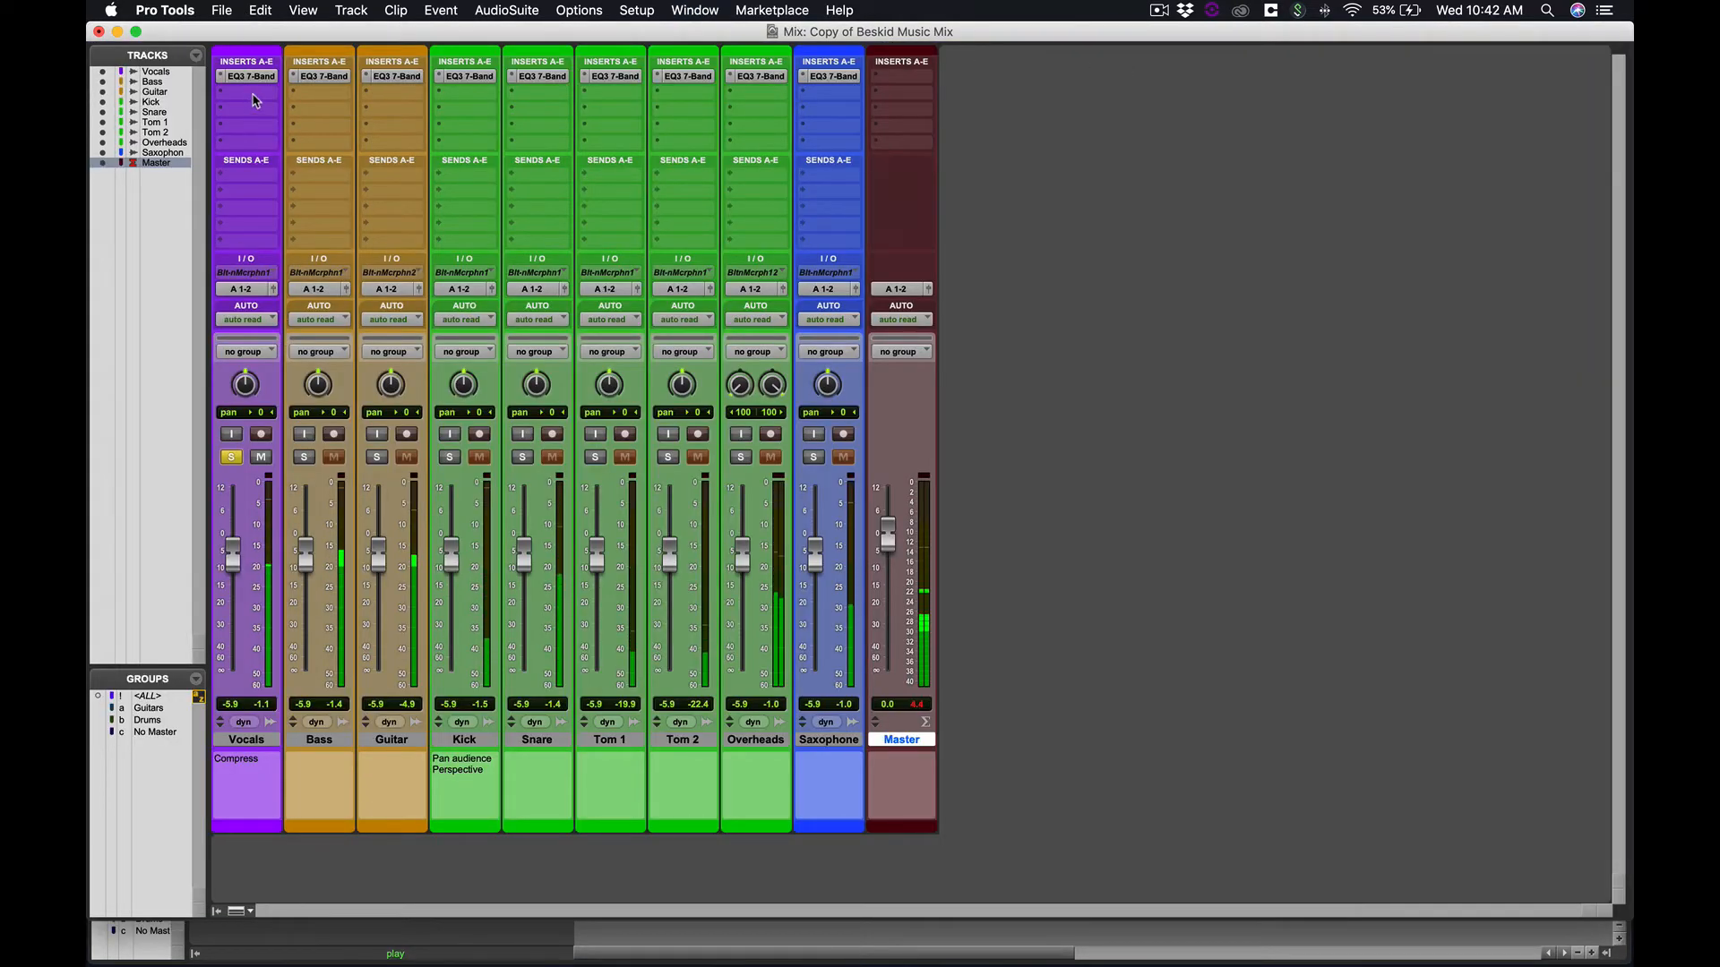
left_click(250, 76)
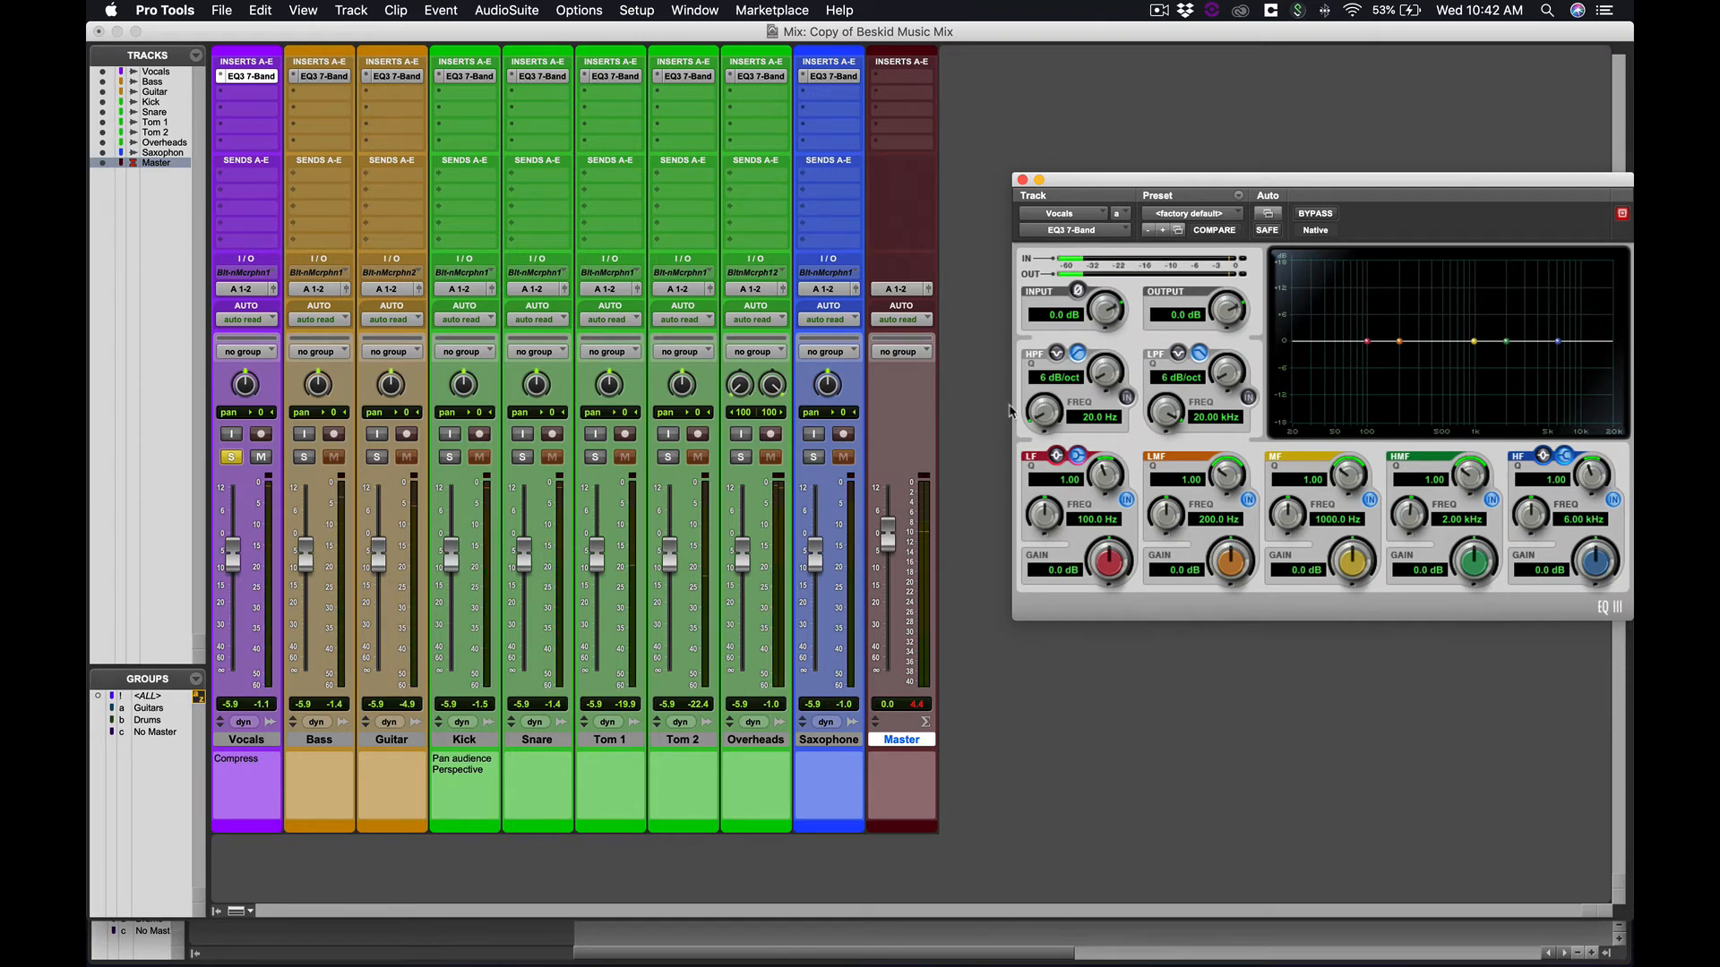
left_click_drag(1290, 182, 926, 88)
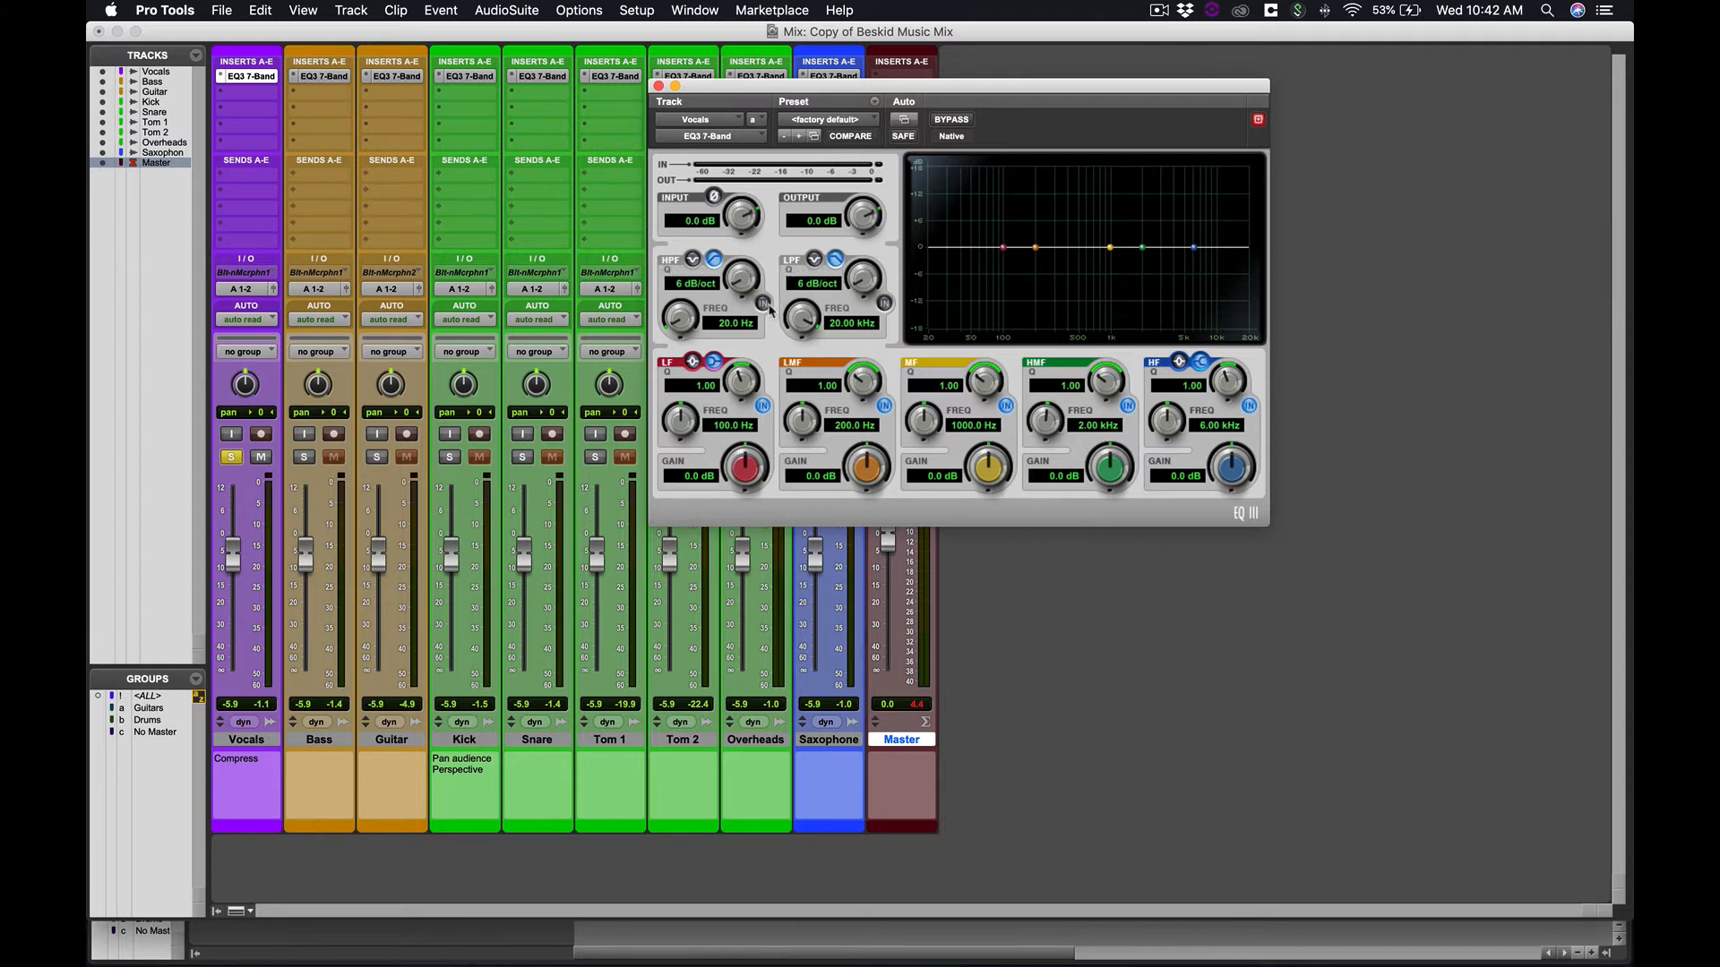
left_click(764, 305)
left_click(885, 304)
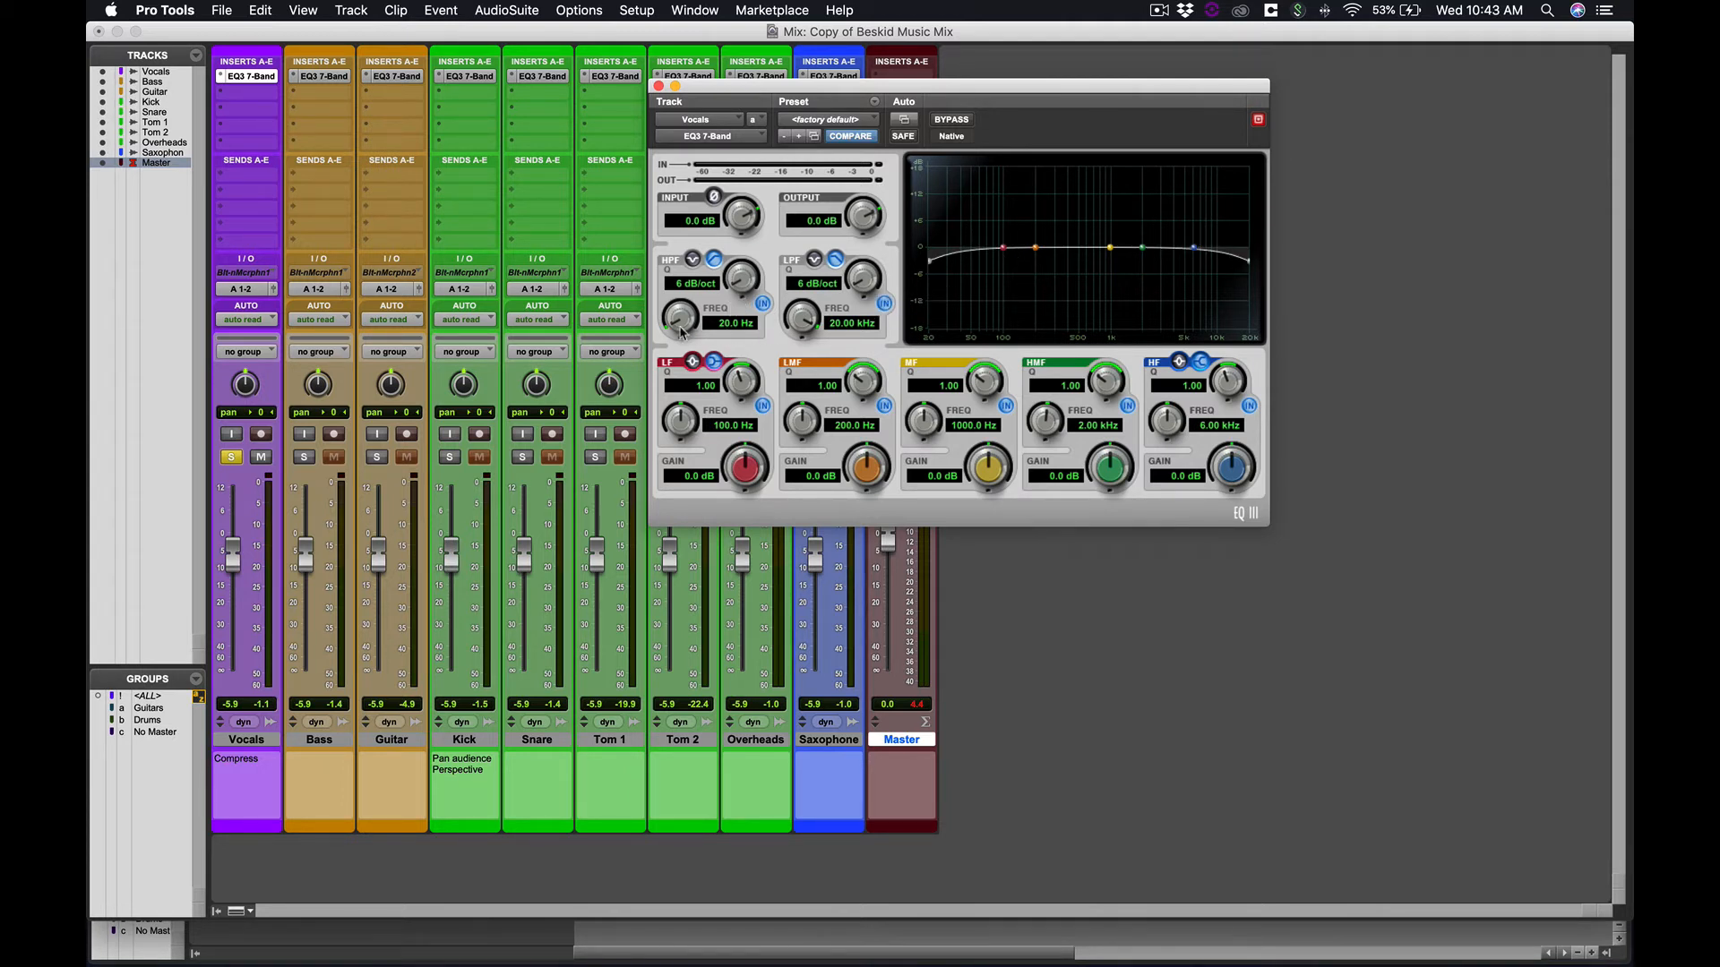
left_click_drag(739, 281, 743, 160)
left_click_drag(857, 275, 847, 161)
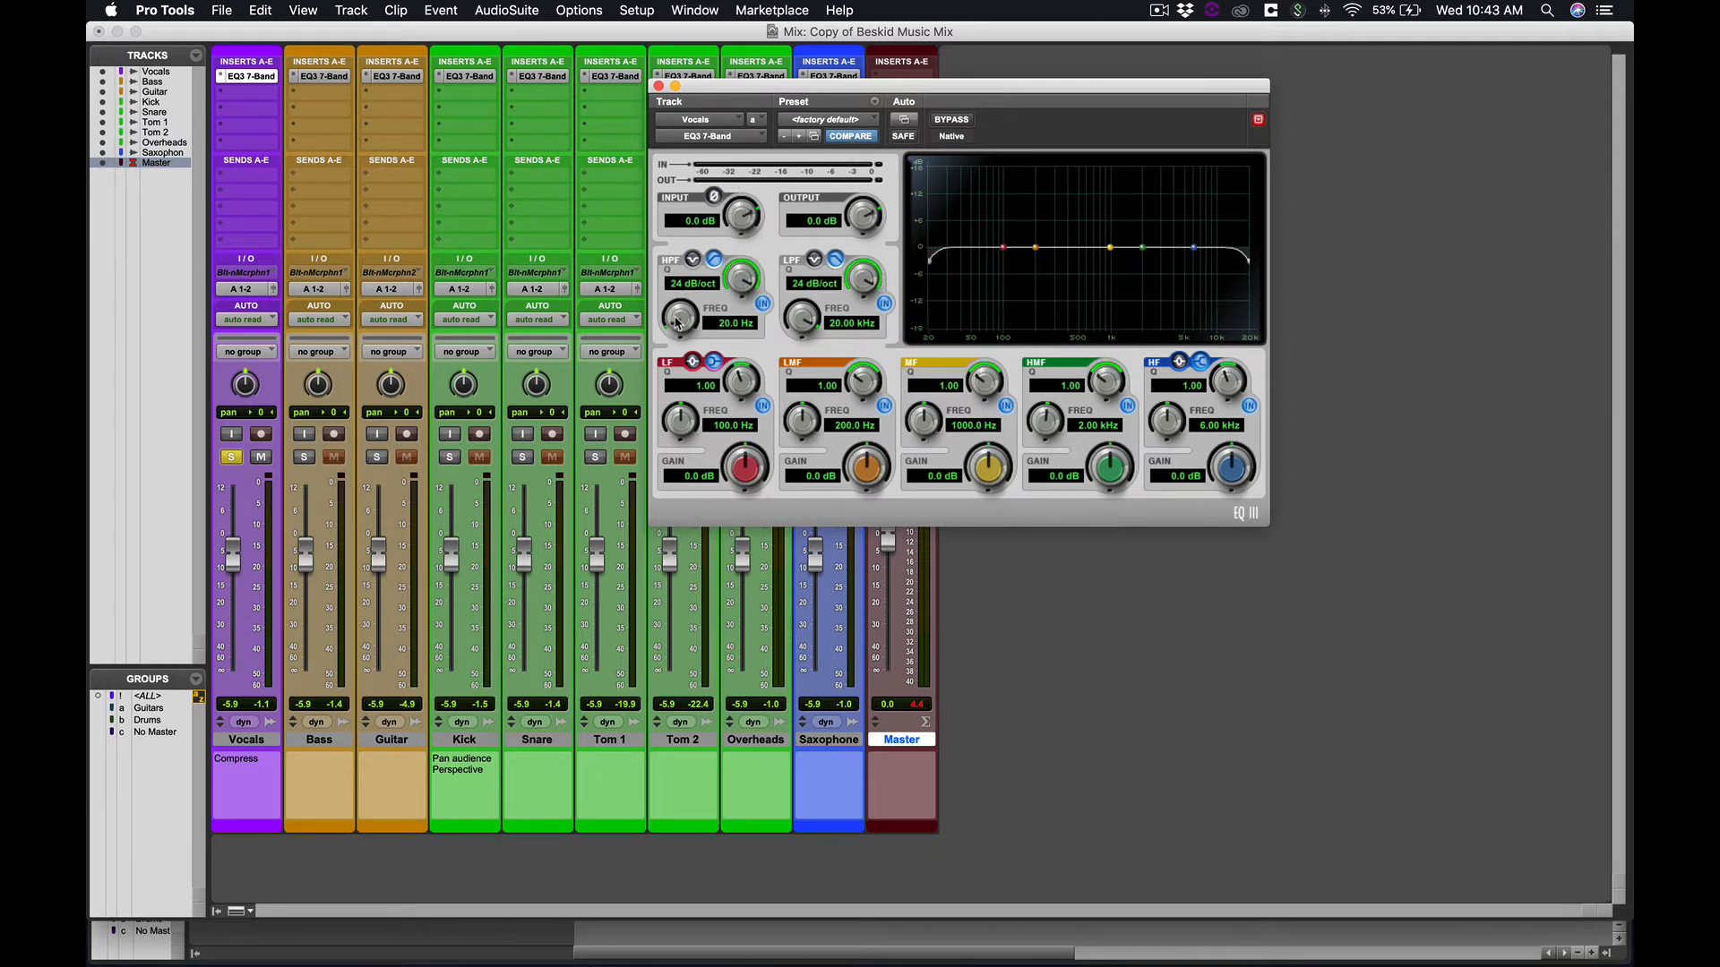
- Set the Vocals EQ's high-pass frequency to about 162.8 Hz and its low-pass frequency to about 10.55 kHz while listening to playback
left_click_drag(678, 315, 676, 275)
mouse_move(803, 308)
left_mouse_down()
mouse_move(801, 345)
mouse_move(804, 308)
left_mouse_up()
left_click_drag(687, 318, 686, 341)
key("space")
left_click_drag(681, 329, 649, 286)
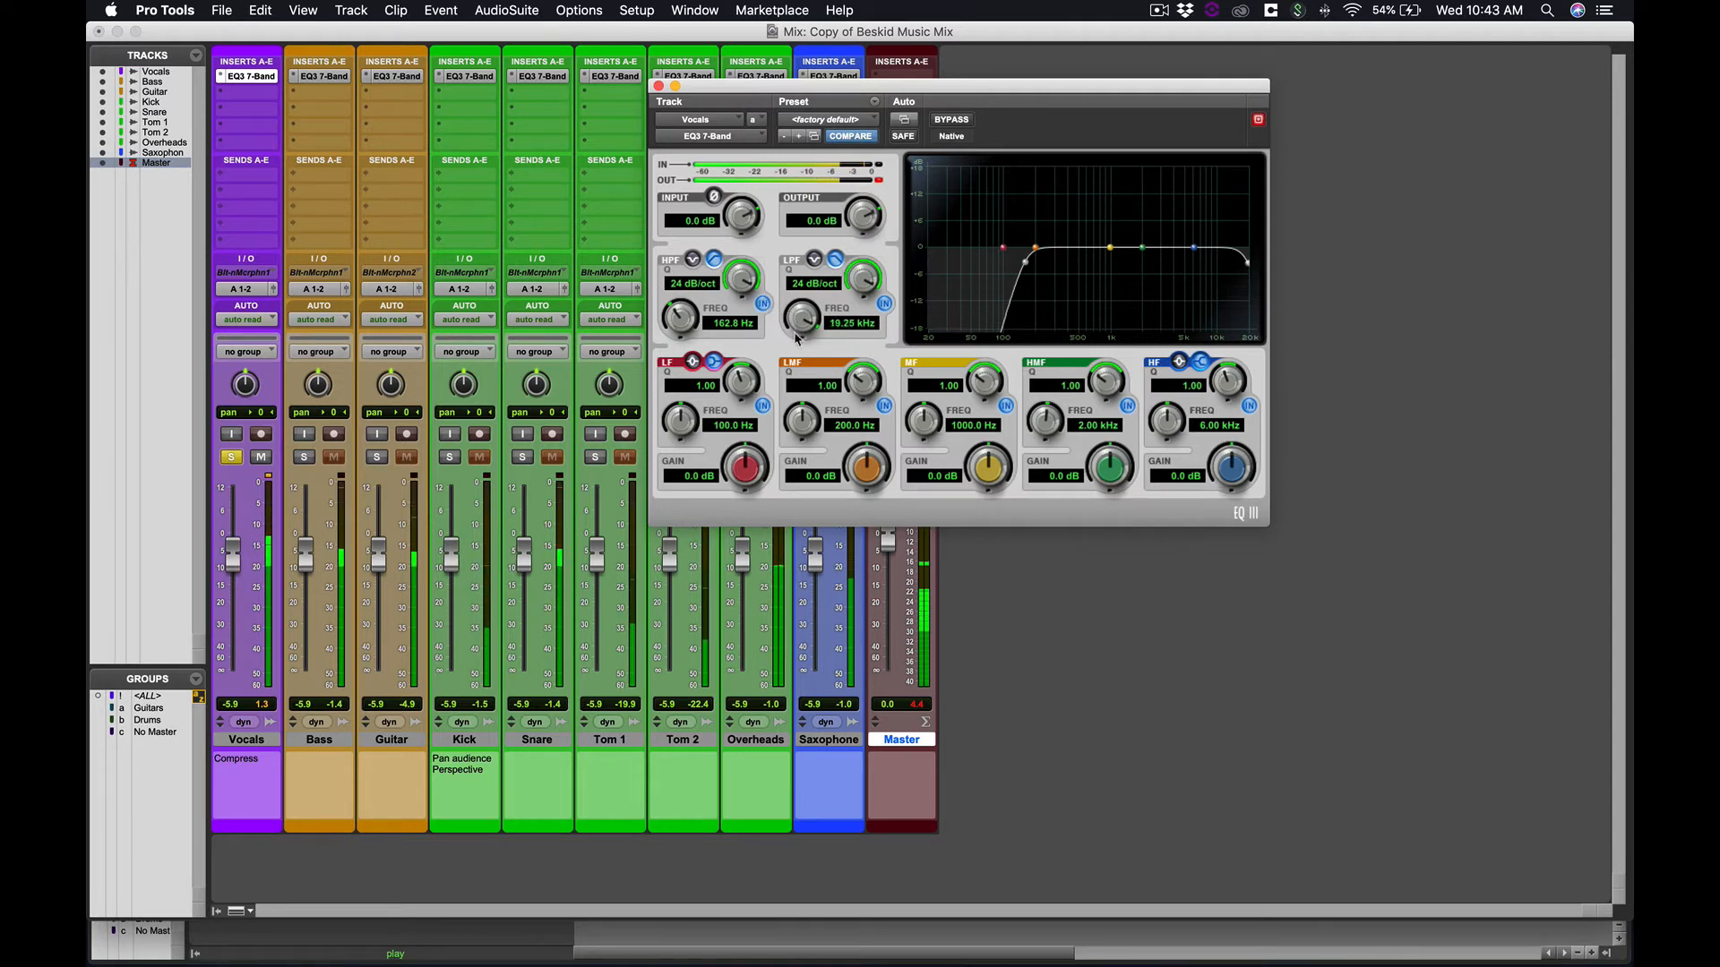
left_click_drag(802, 317, 790, 387)
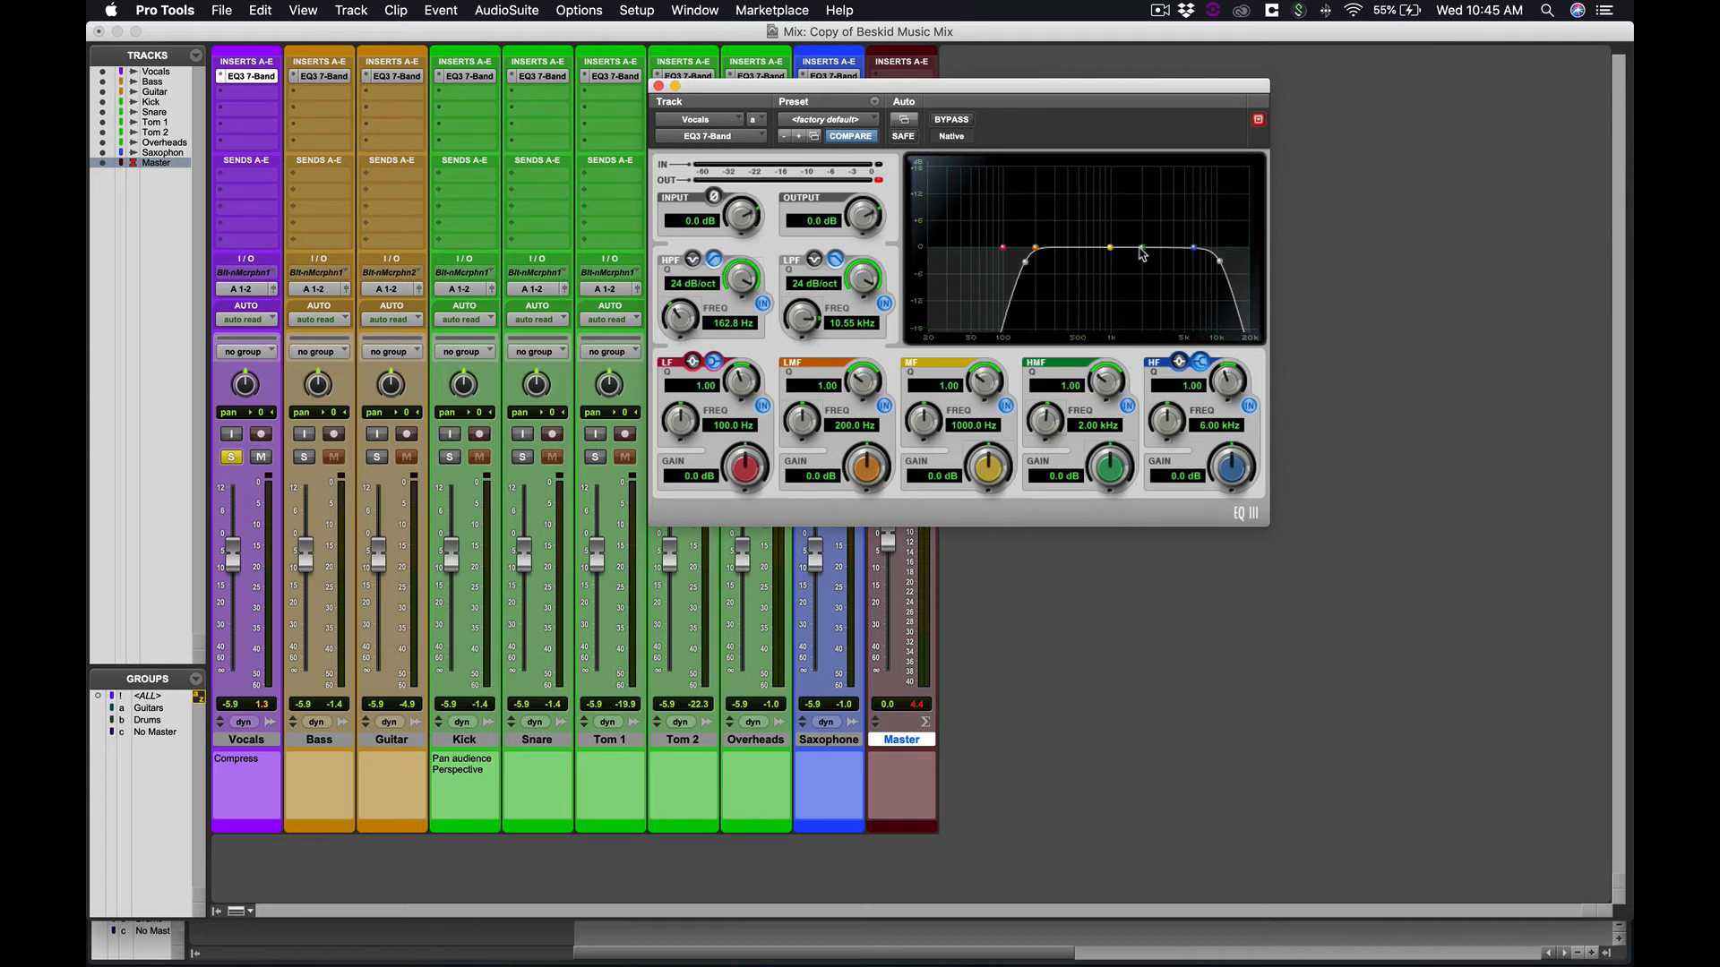
- Narrow the Vocals EQ's HMF band to Q 10.00 under a 16.6 dB boost, and bring its gain back to about 0 dB near 2.54 kHz
left_click_drag(1140, 252, 1142, 179)
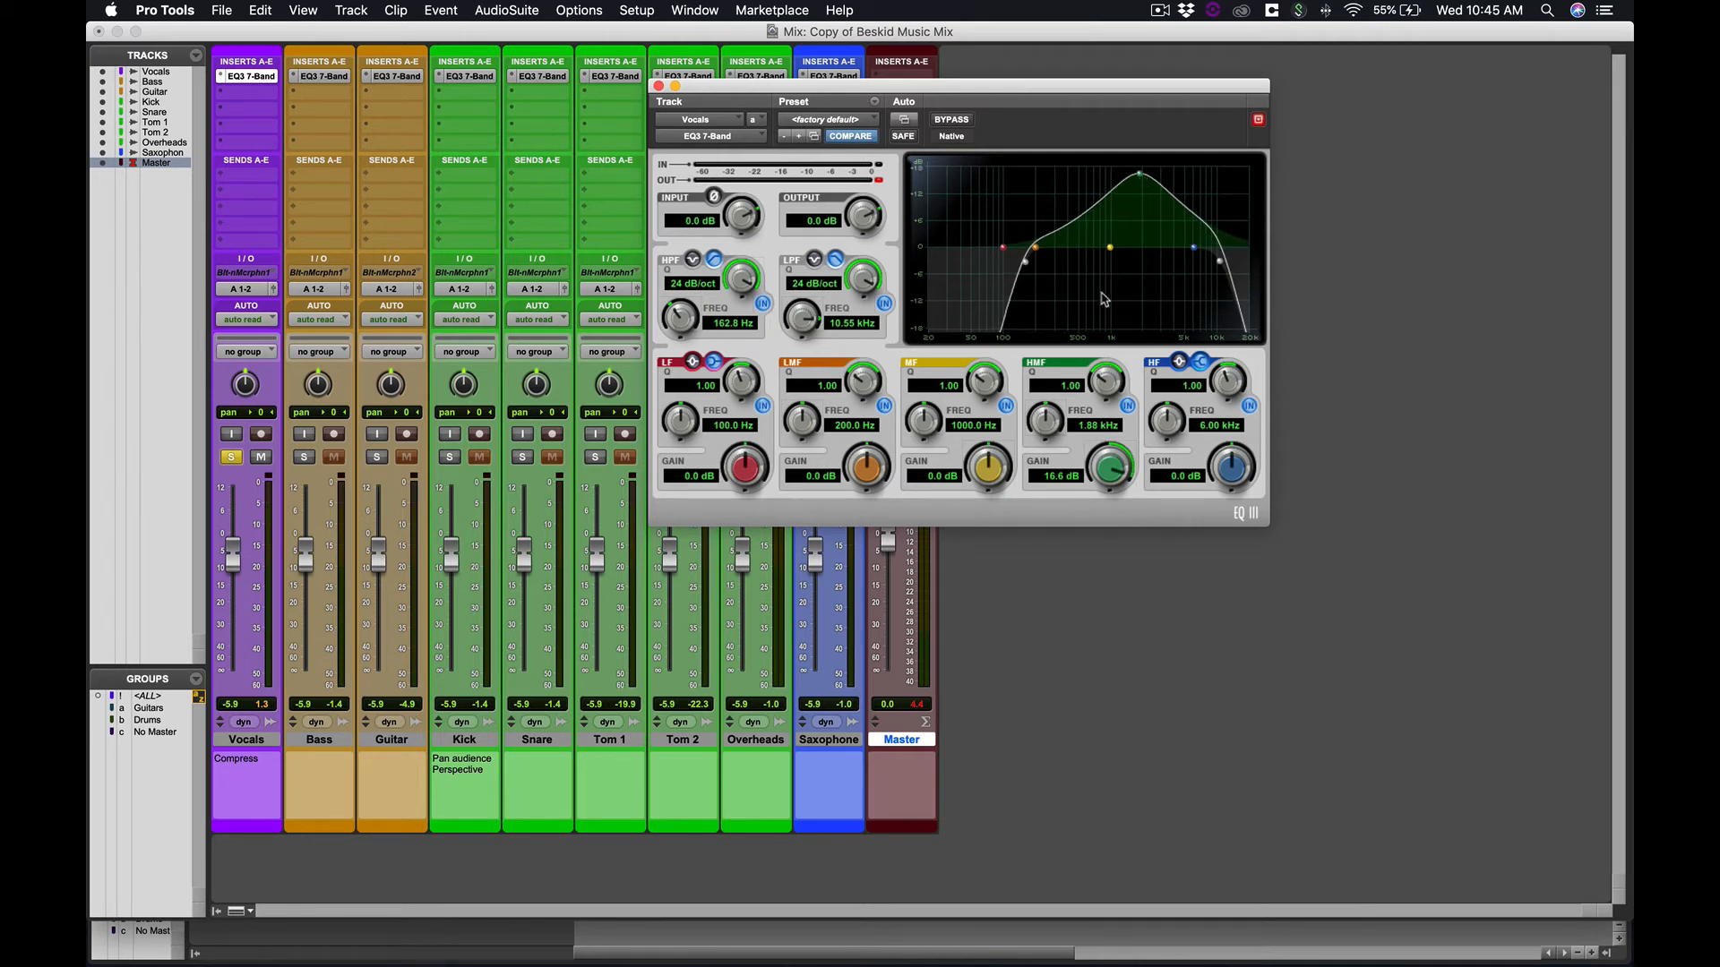
left_click_drag(1100, 383, 1100, 311)
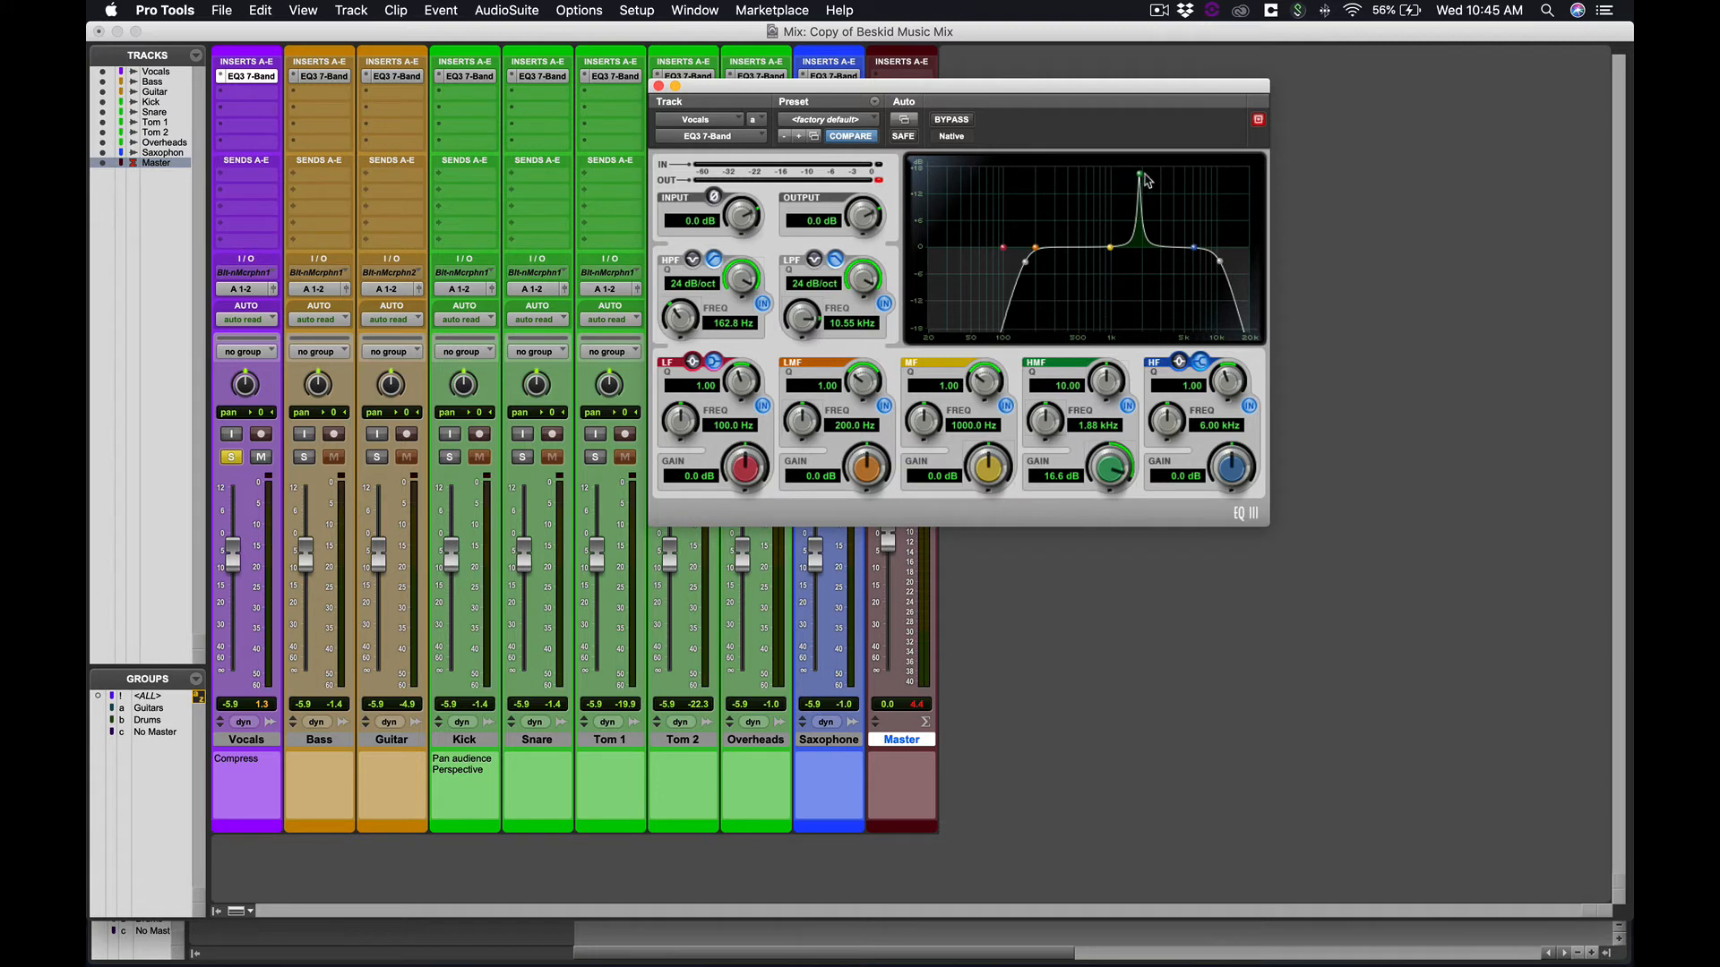
left_click_drag(1139, 173, 1155, 254)
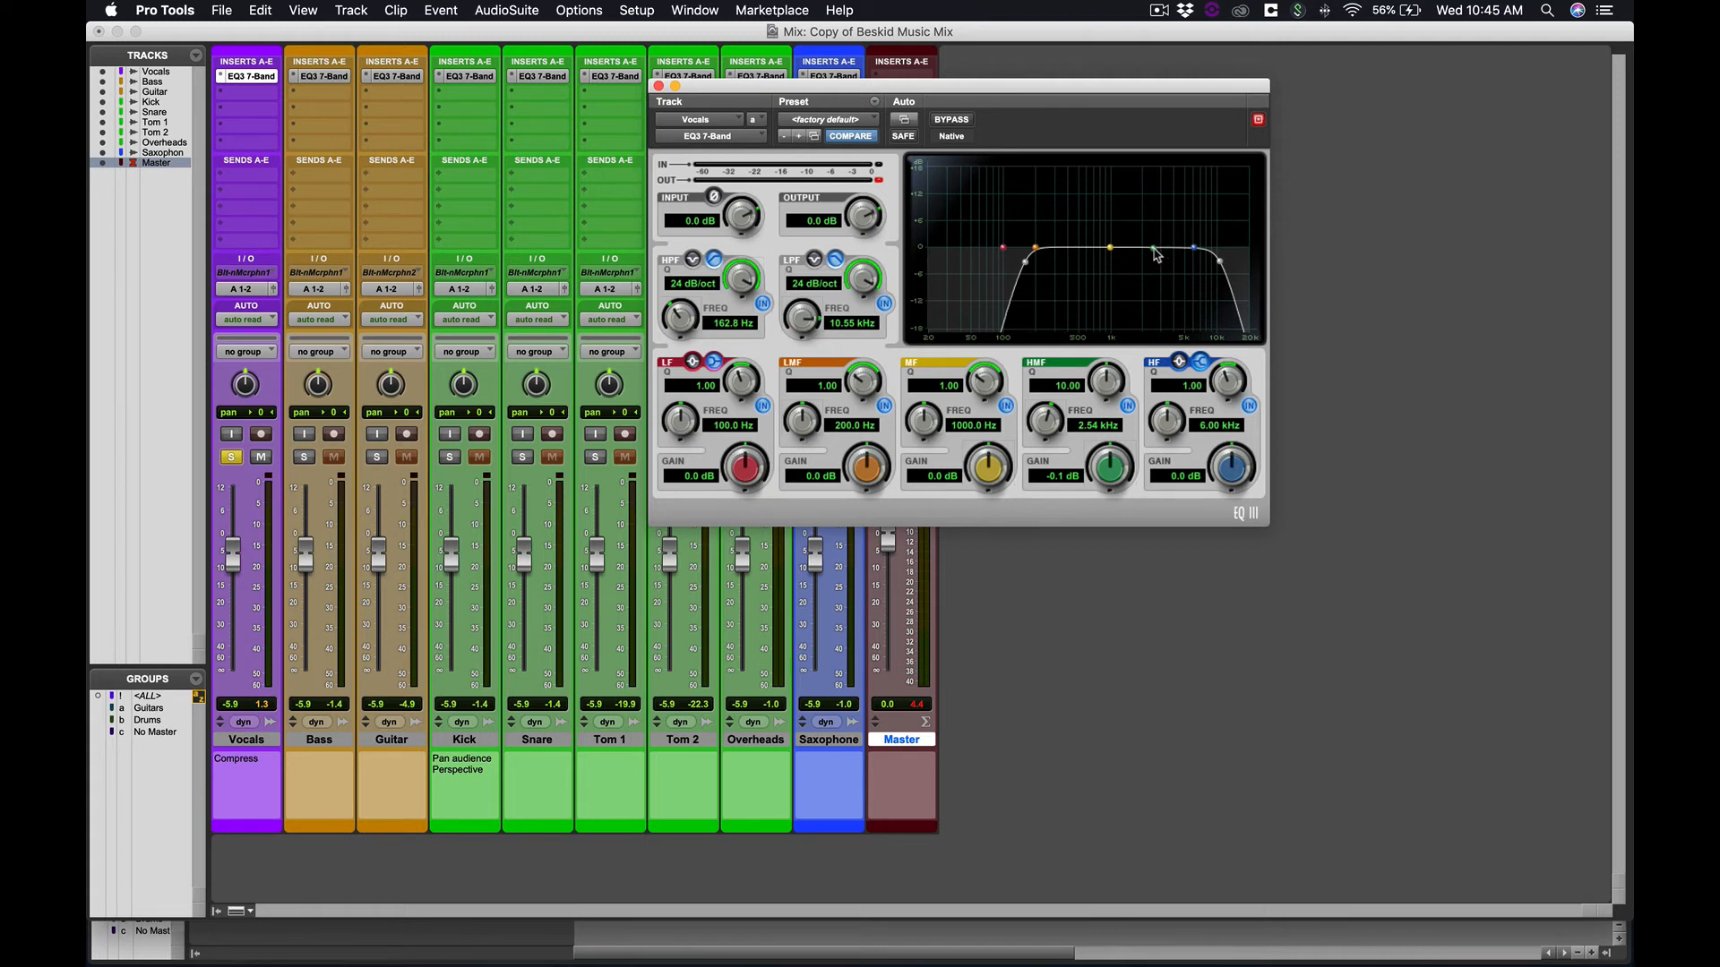
- Sweep the Vocals EQ's HMF band during playback and set it to about 1.58 kHz, -8.8 dB gain and Q 6.10
mouse_move(1155, 255)
left_mouse_down()
mouse_move(1127, 257)
mouse_move(1172, 257)
mouse_move(1145, 258)
left_mouse_up()
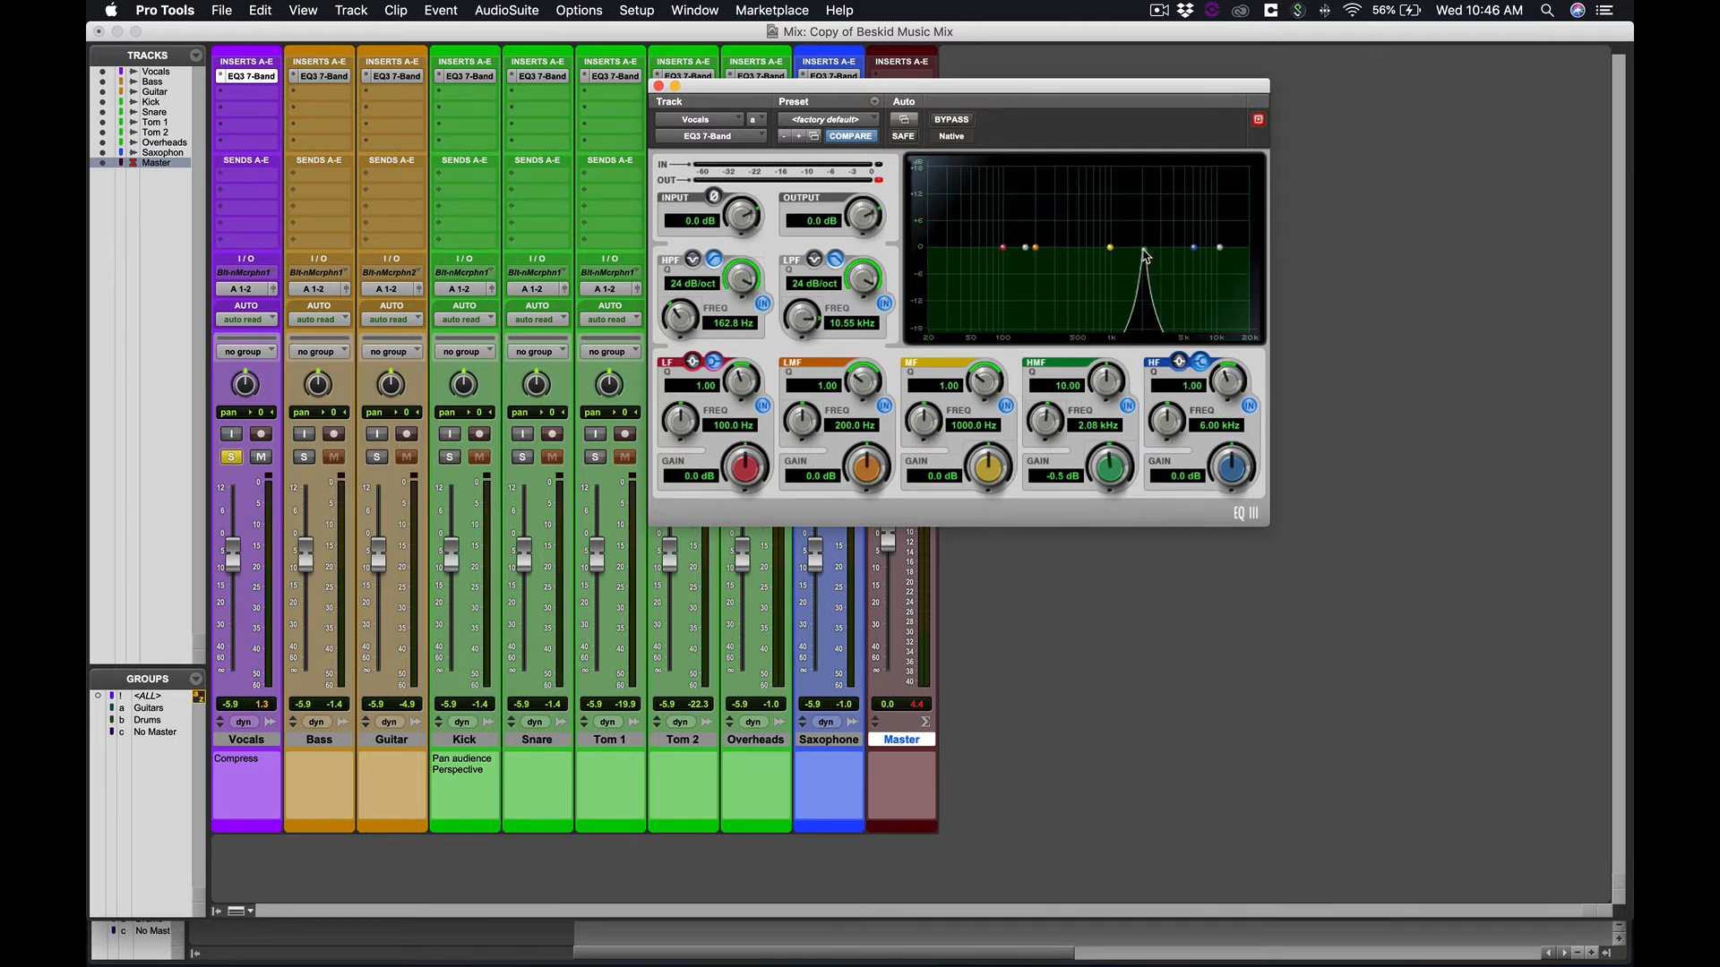
mouse_move(1144, 257)
left_mouse_down()
mouse_move(1141, 180)
mouse_move(1147, 240)
mouse_move(1173, 253)
mouse_move(1151, 253)
left_mouse_up()
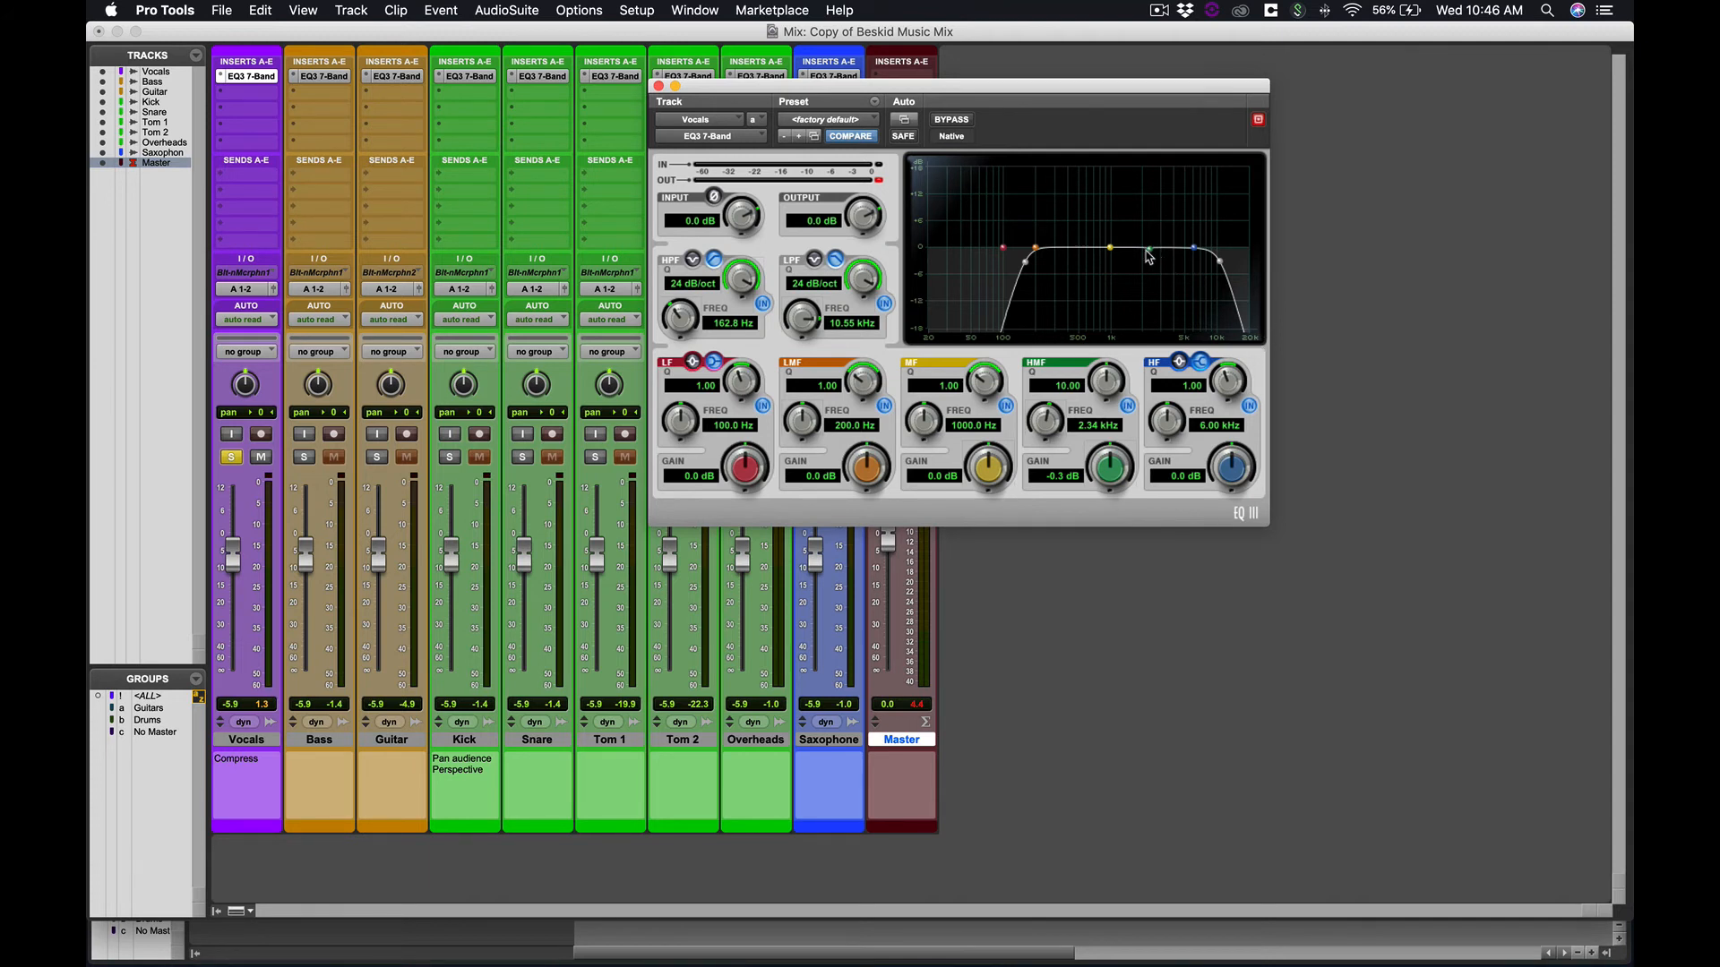
key("space")
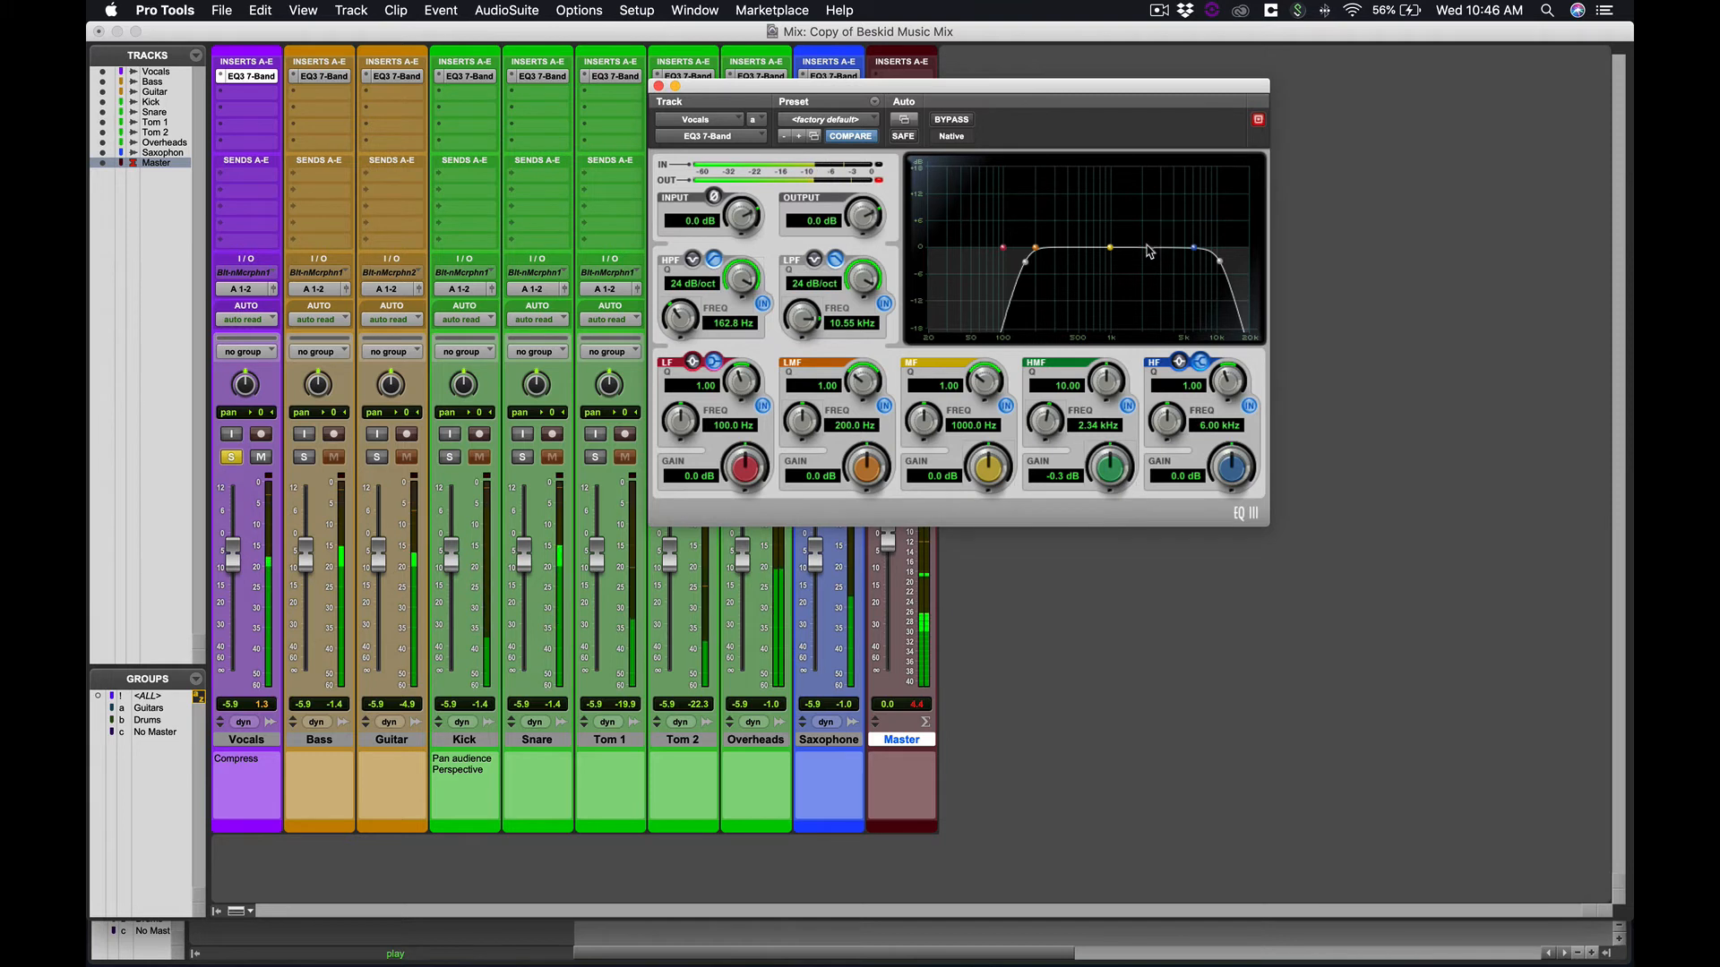
mouse_move(1149, 253)
left_mouse_down()
mouse_move(1037, 255)
mouse_move(1181, 254)
mouse_move(1132, 253)
left_mouse_up()
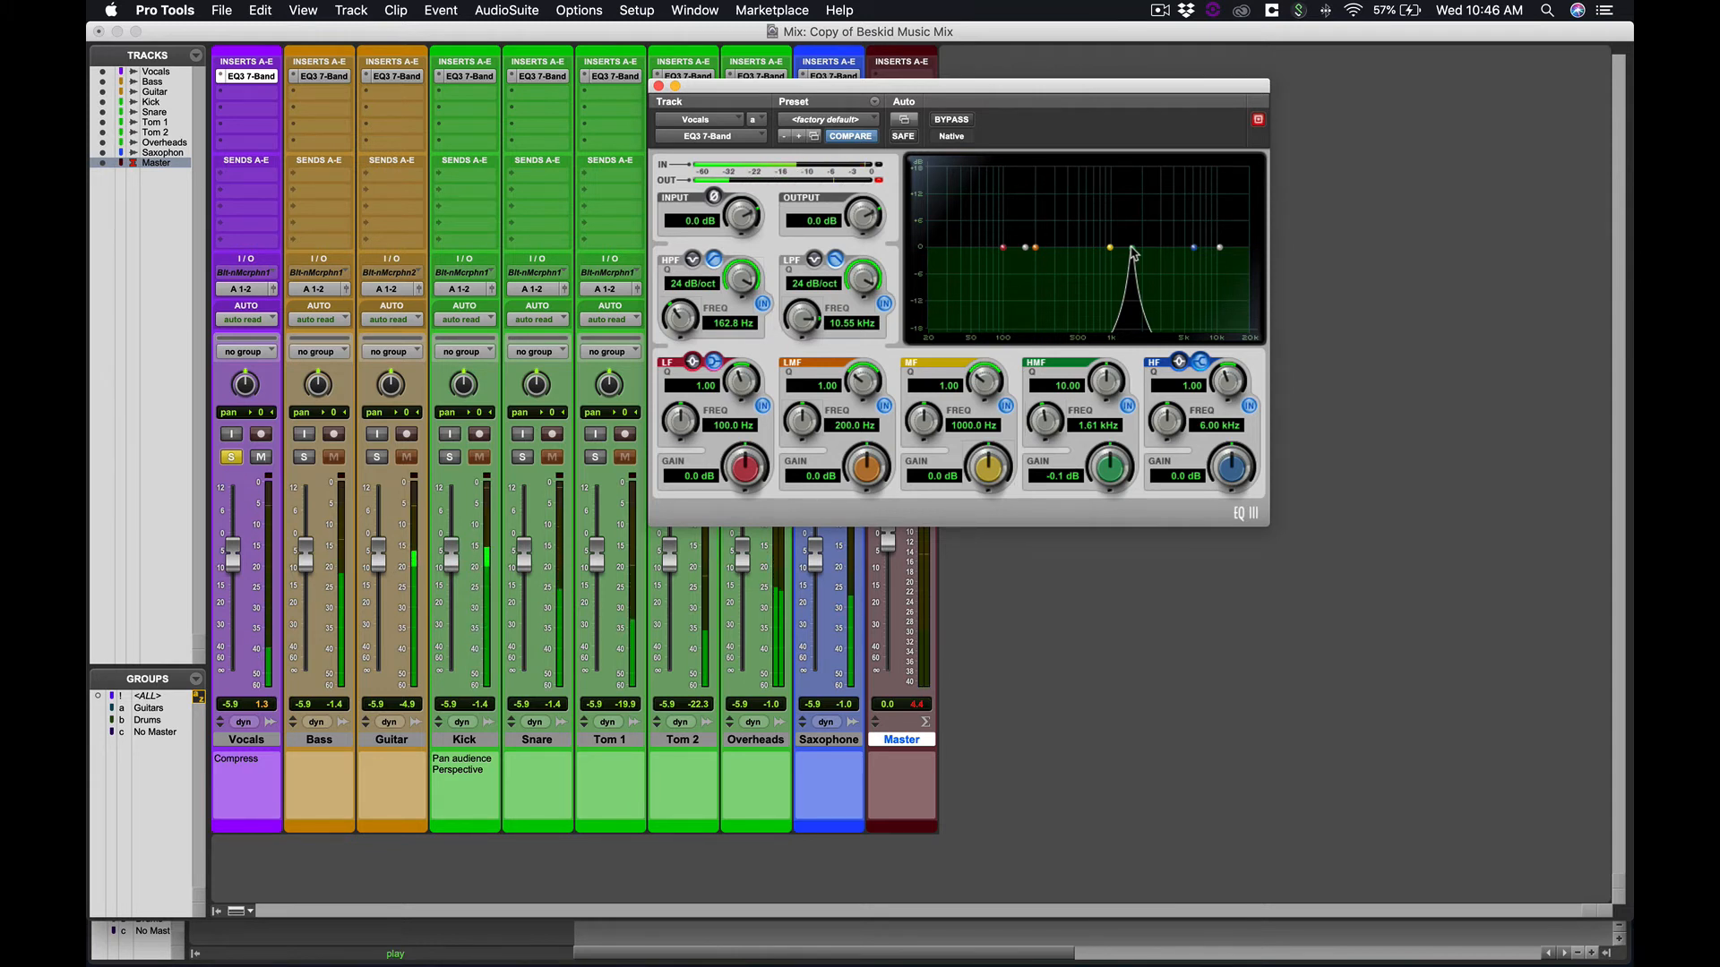
left_click_drag(1133, 253, 1131, 290)
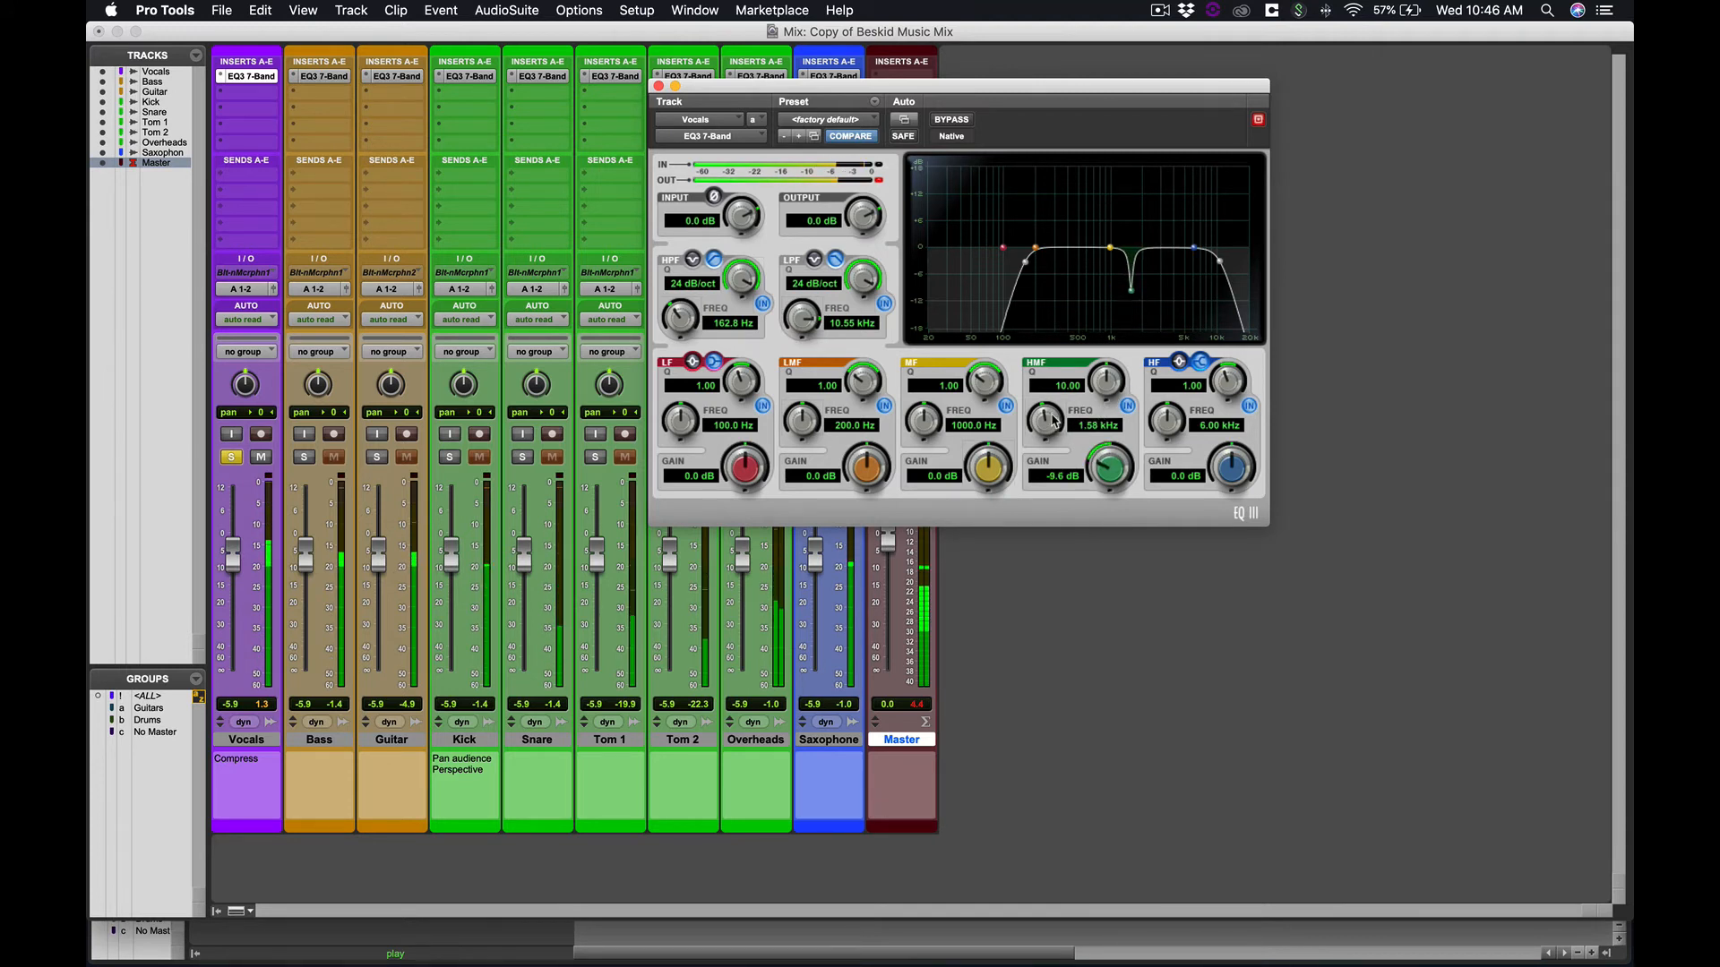
left_click_drag(1108, 387, 1108, 464)
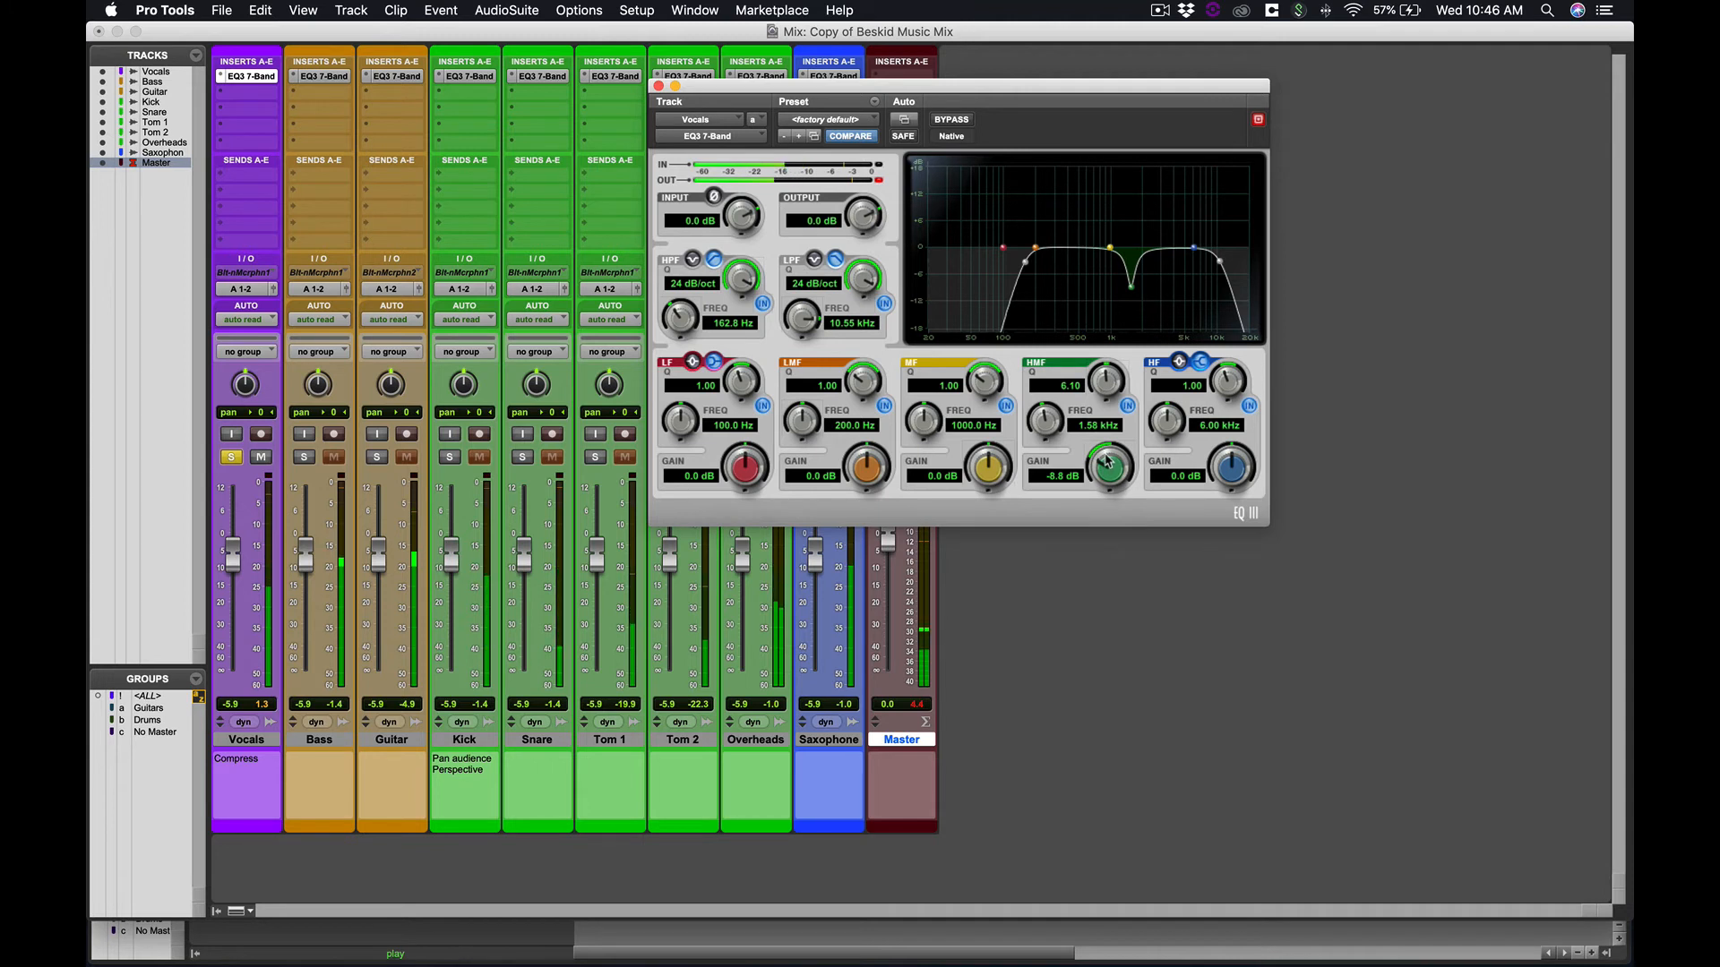
- Compare the Vocals with the EQ bypassed and active, then close the EQ window and unsolo the Vocals track
left_click(950, 120)
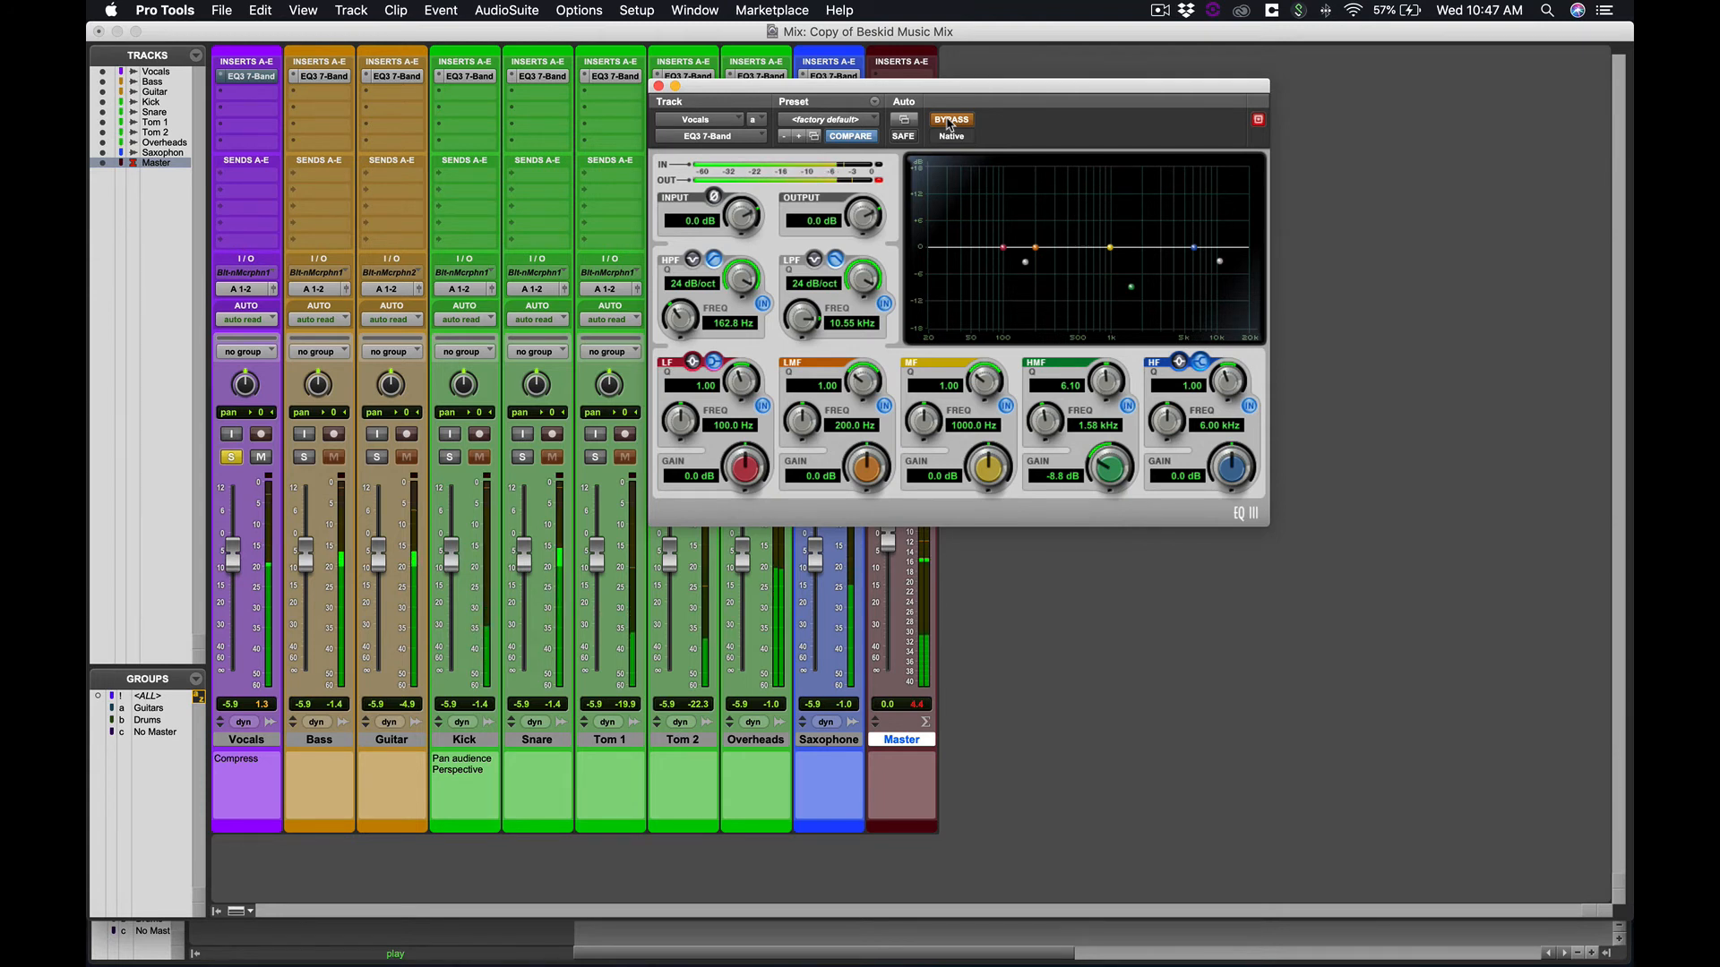
left_click(950, 120)
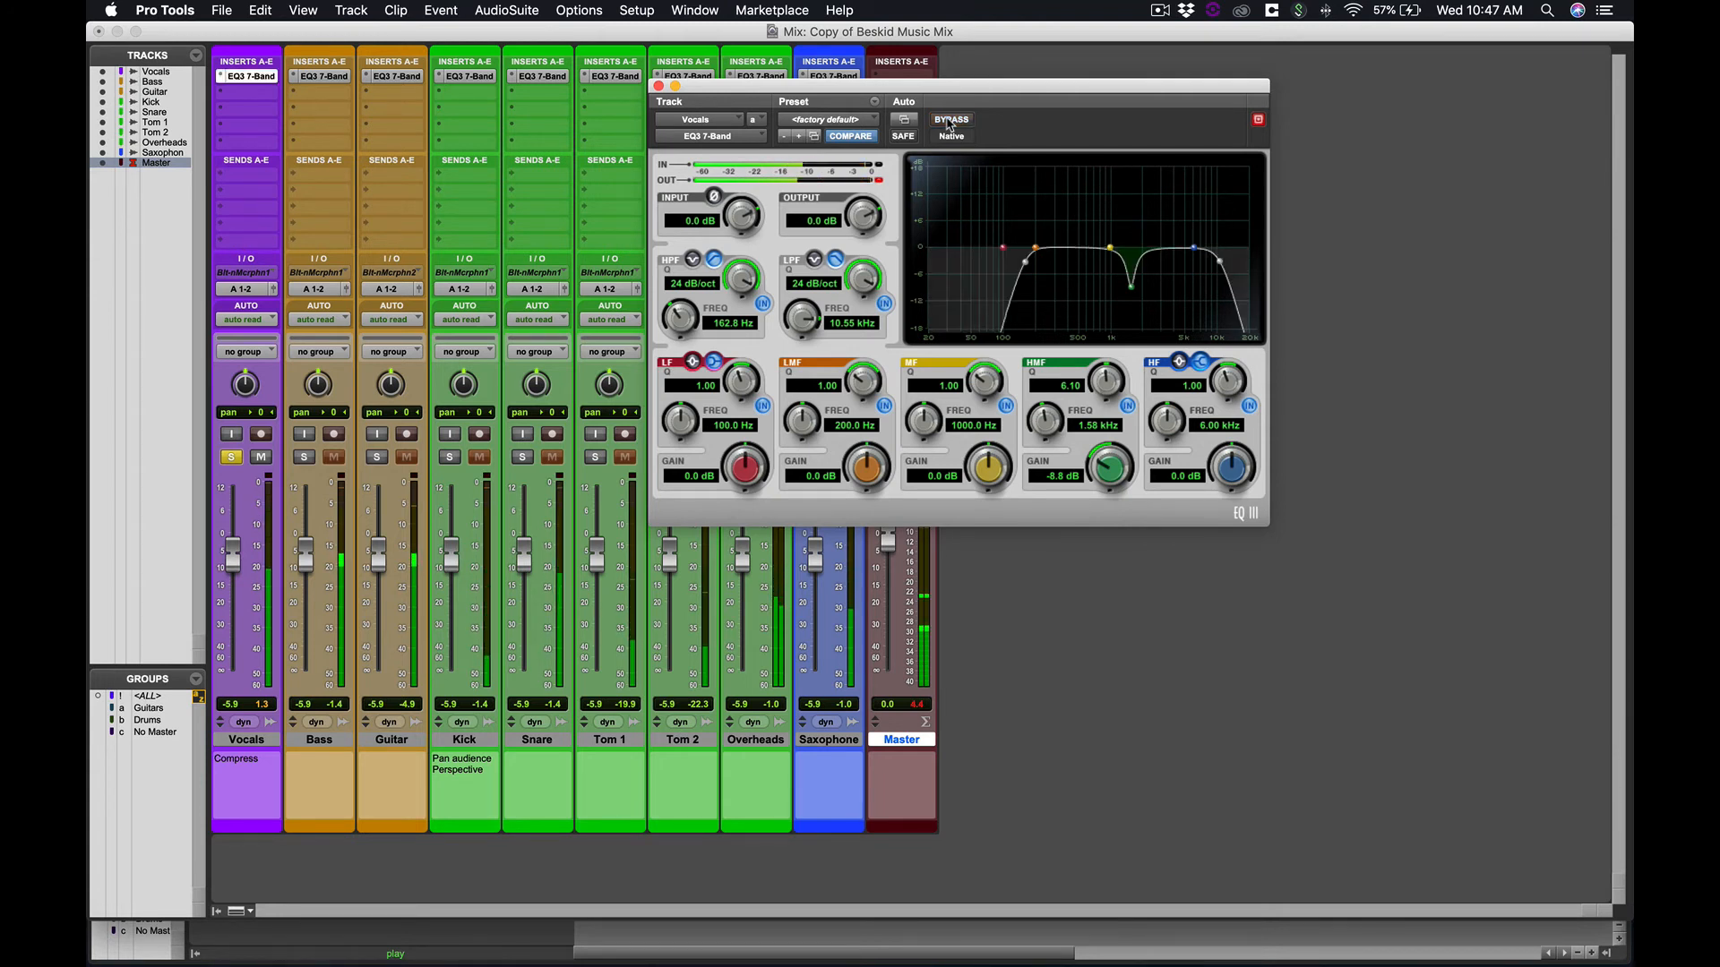
left_click(950, 120)
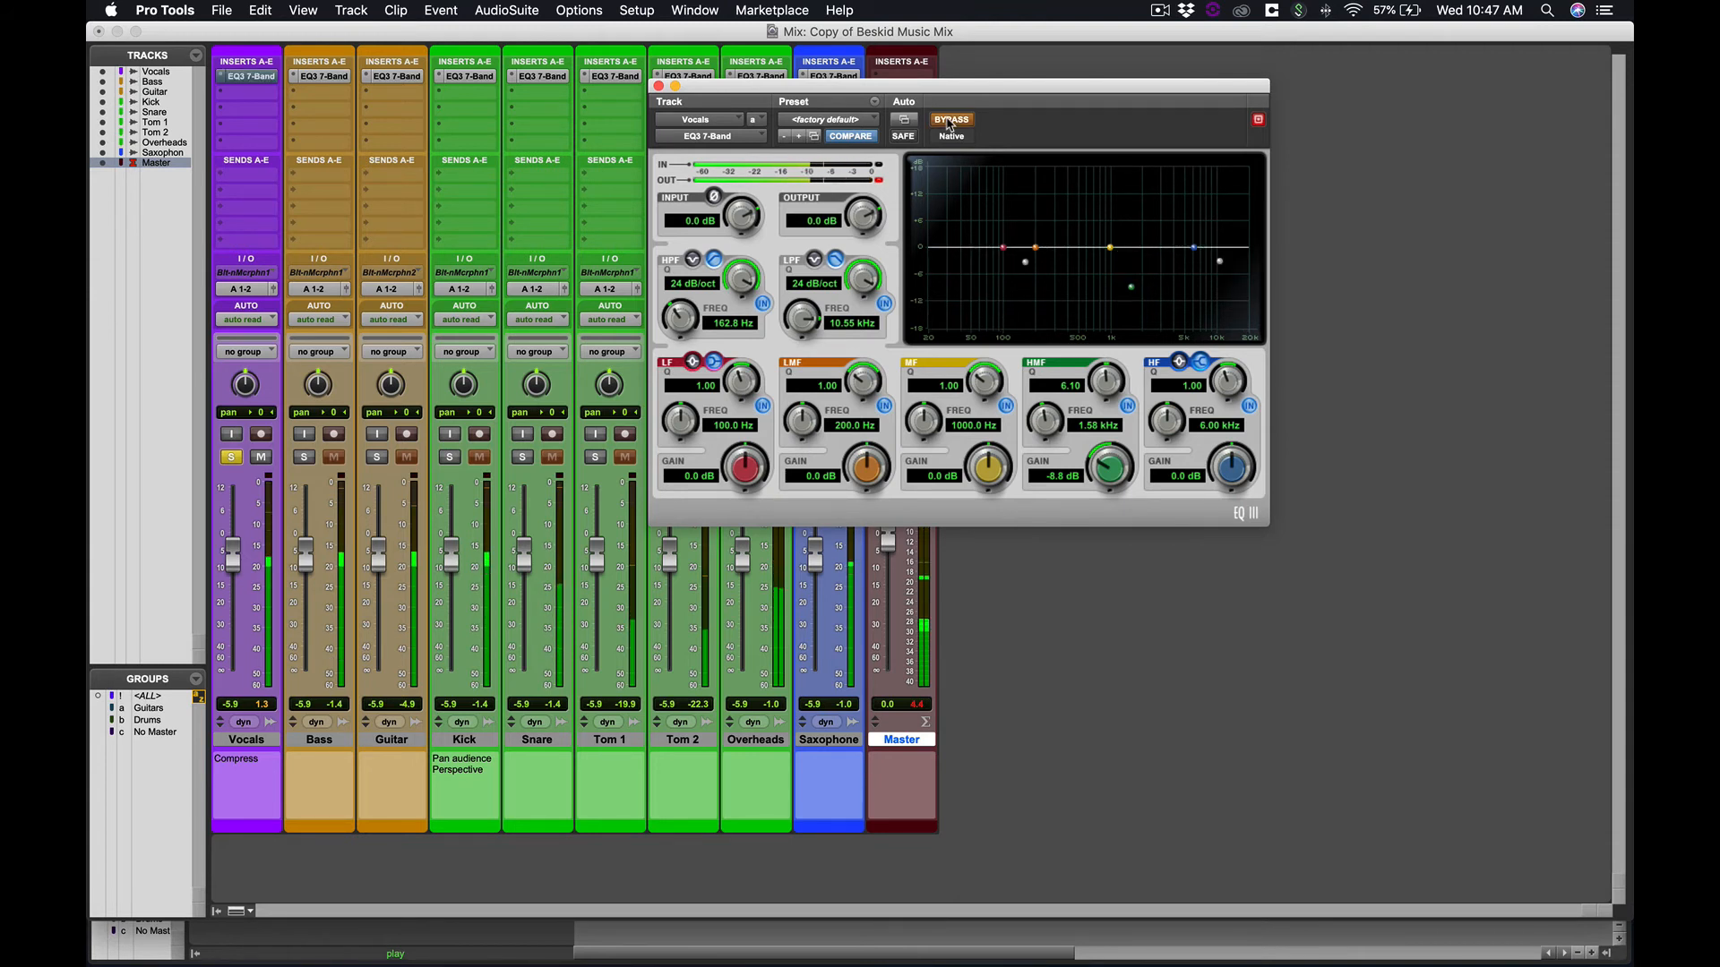
left_click(949, 120)
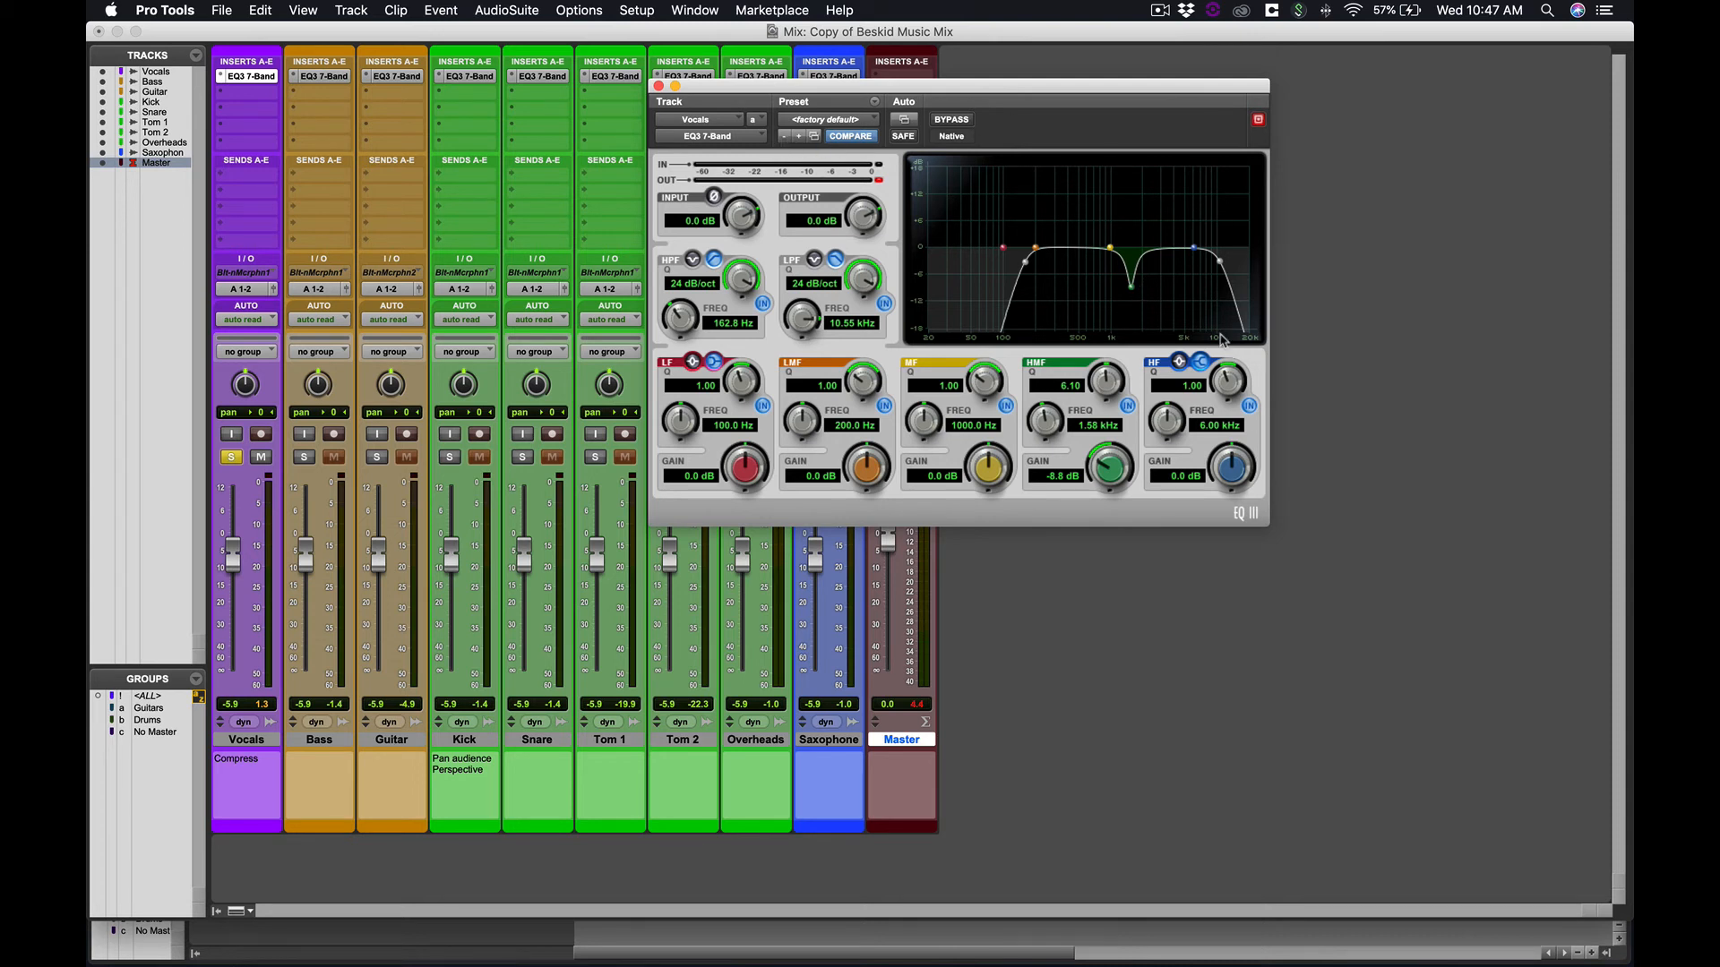
left_click(659, 87)
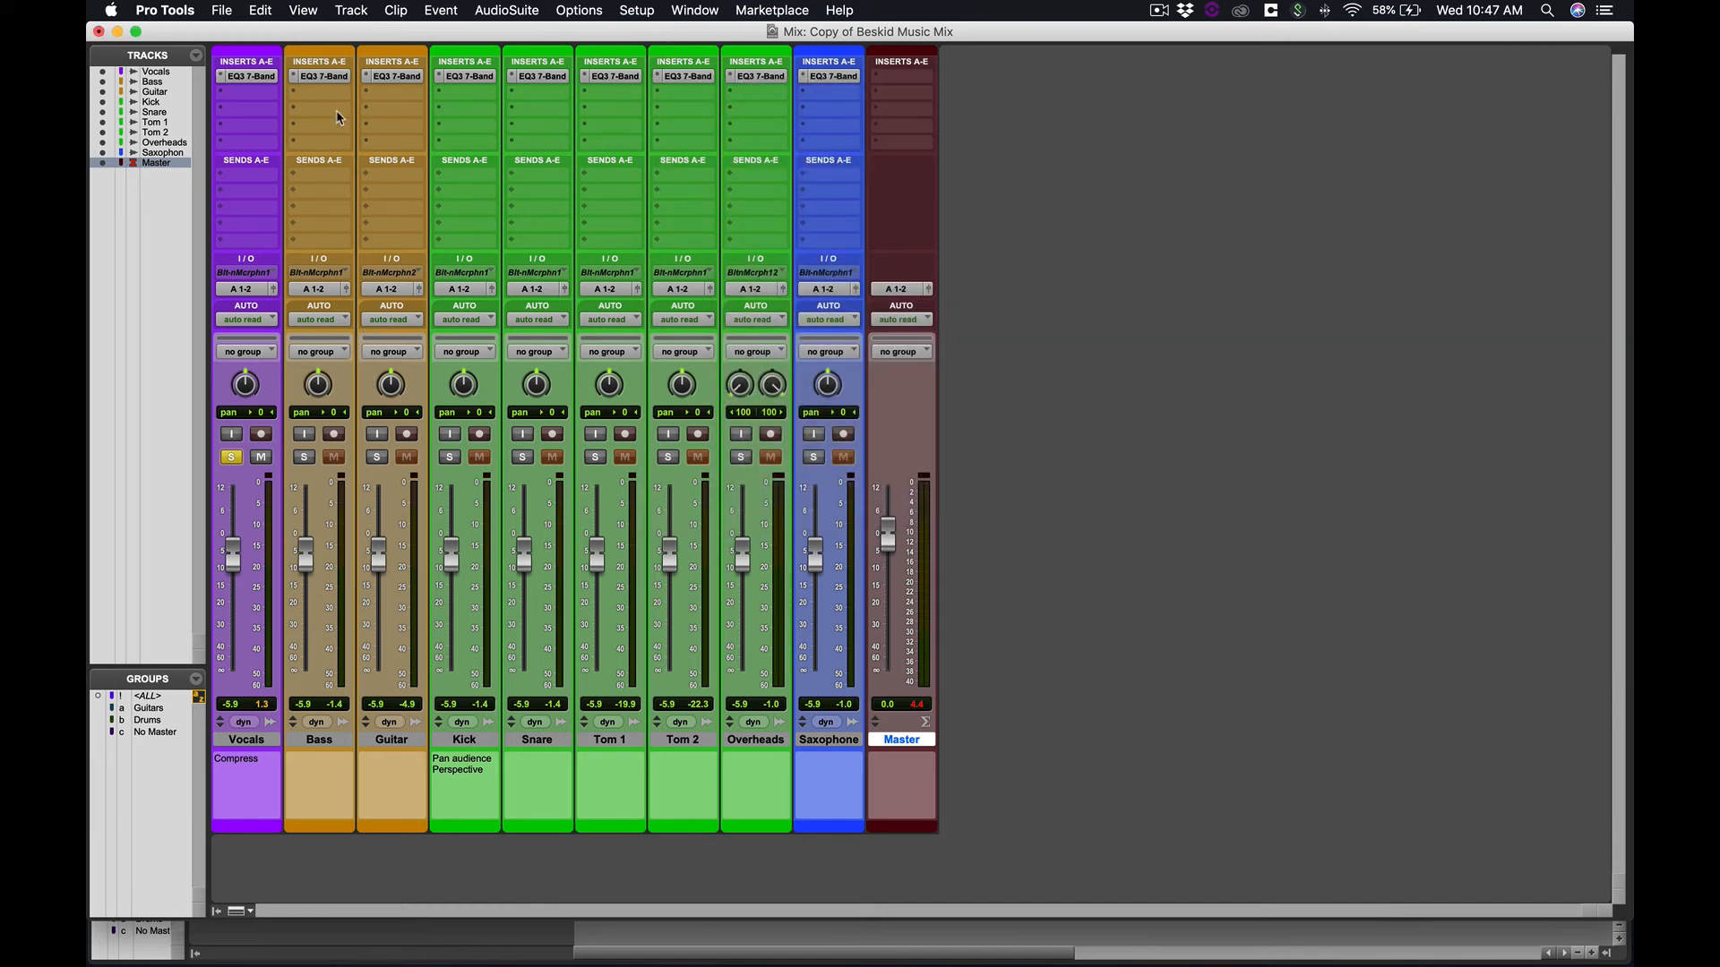
left_click(227, 458)
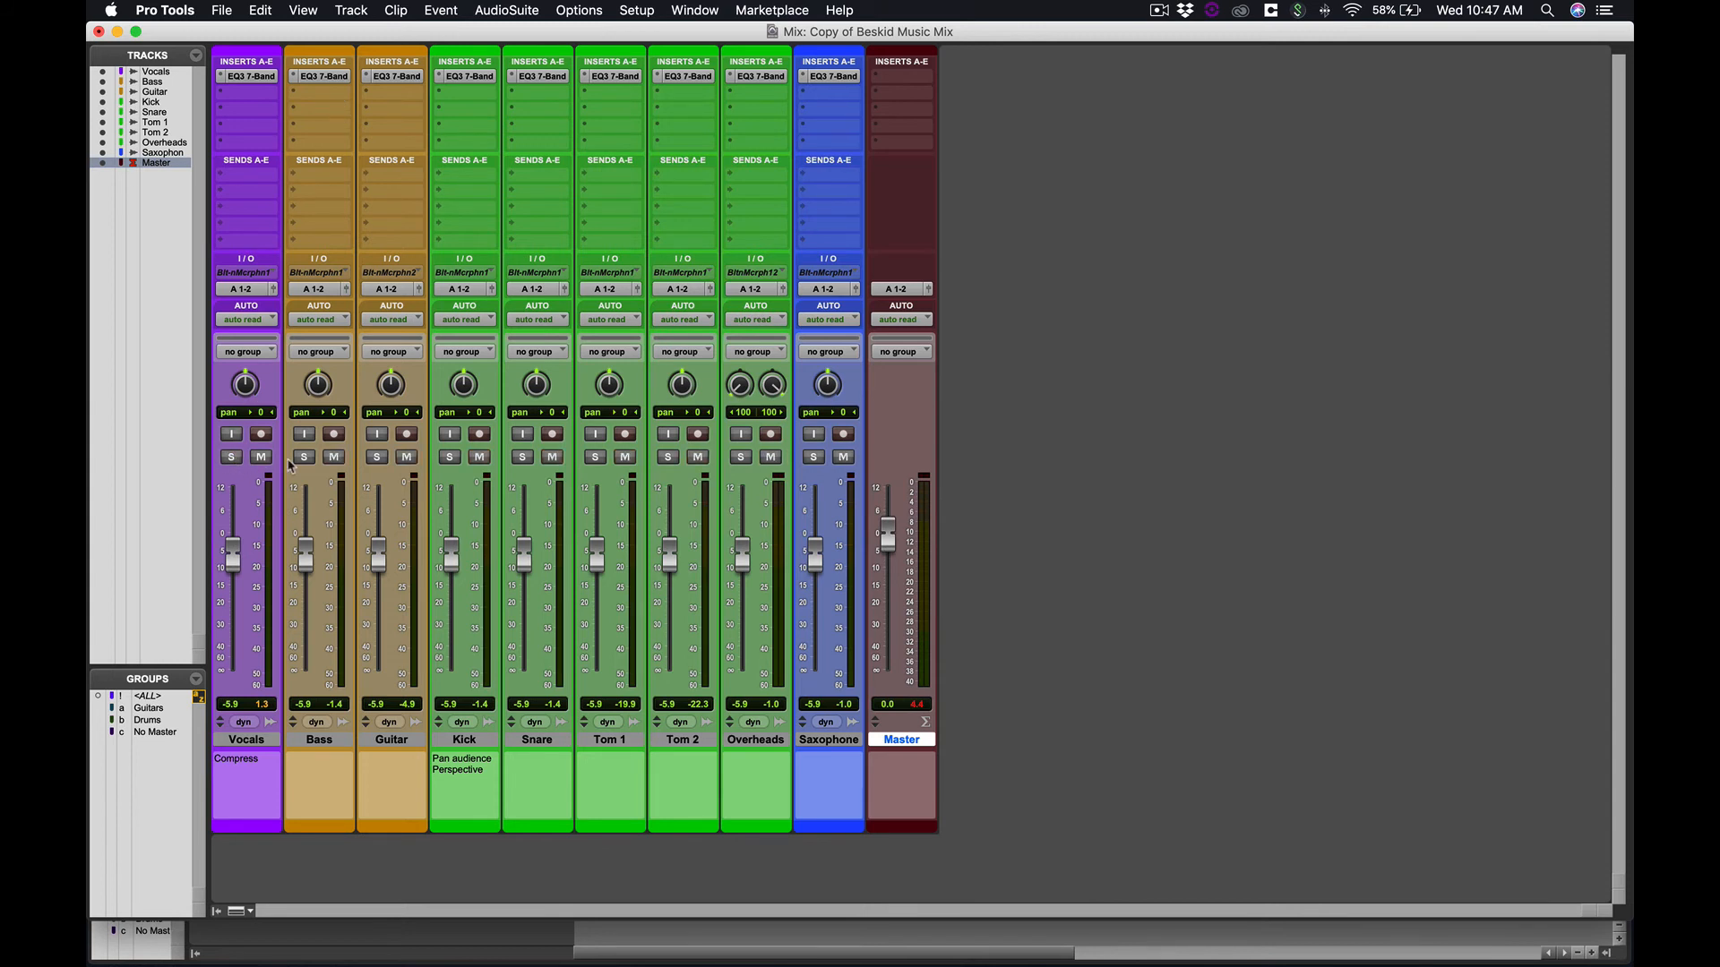
- Open the Kick track's EQ3 7-Band and enable its low-pass filter with a 24 dB/oct slope
left_click(475, 76)
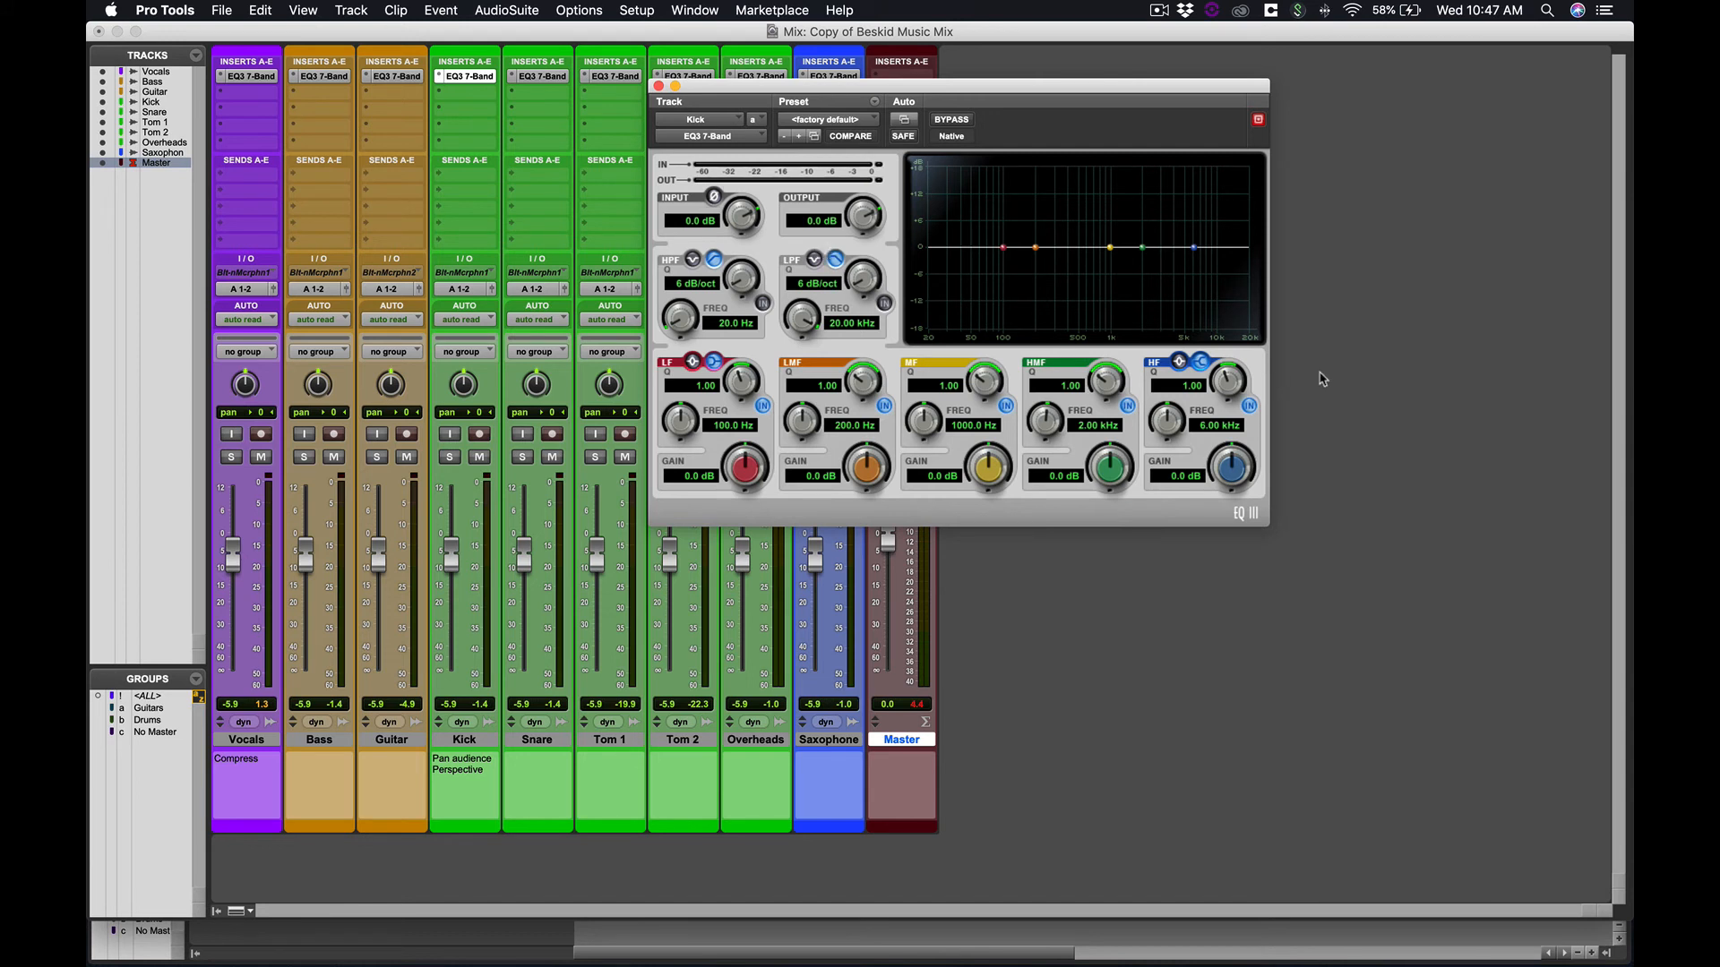
left_click(885, 304)
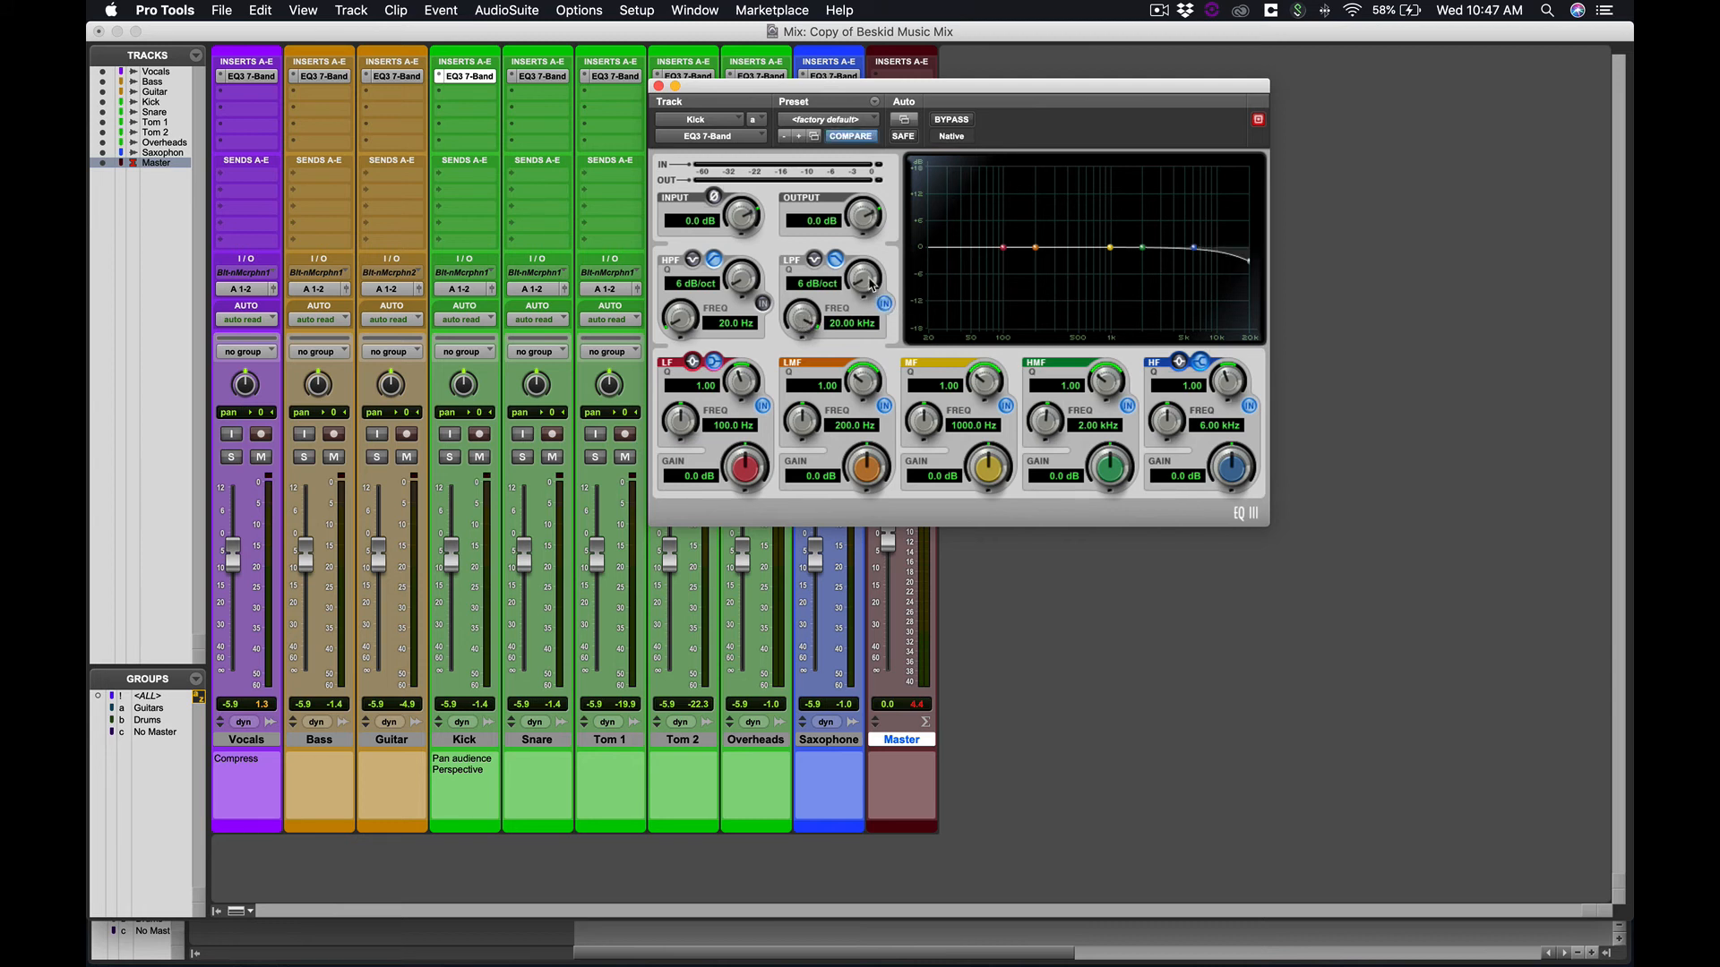
left_click_drag(870, 285, 869, 114)
- Solo the Kick during playback and set its EQ's low-pass frequency to about 4.59 kHz
key("space")
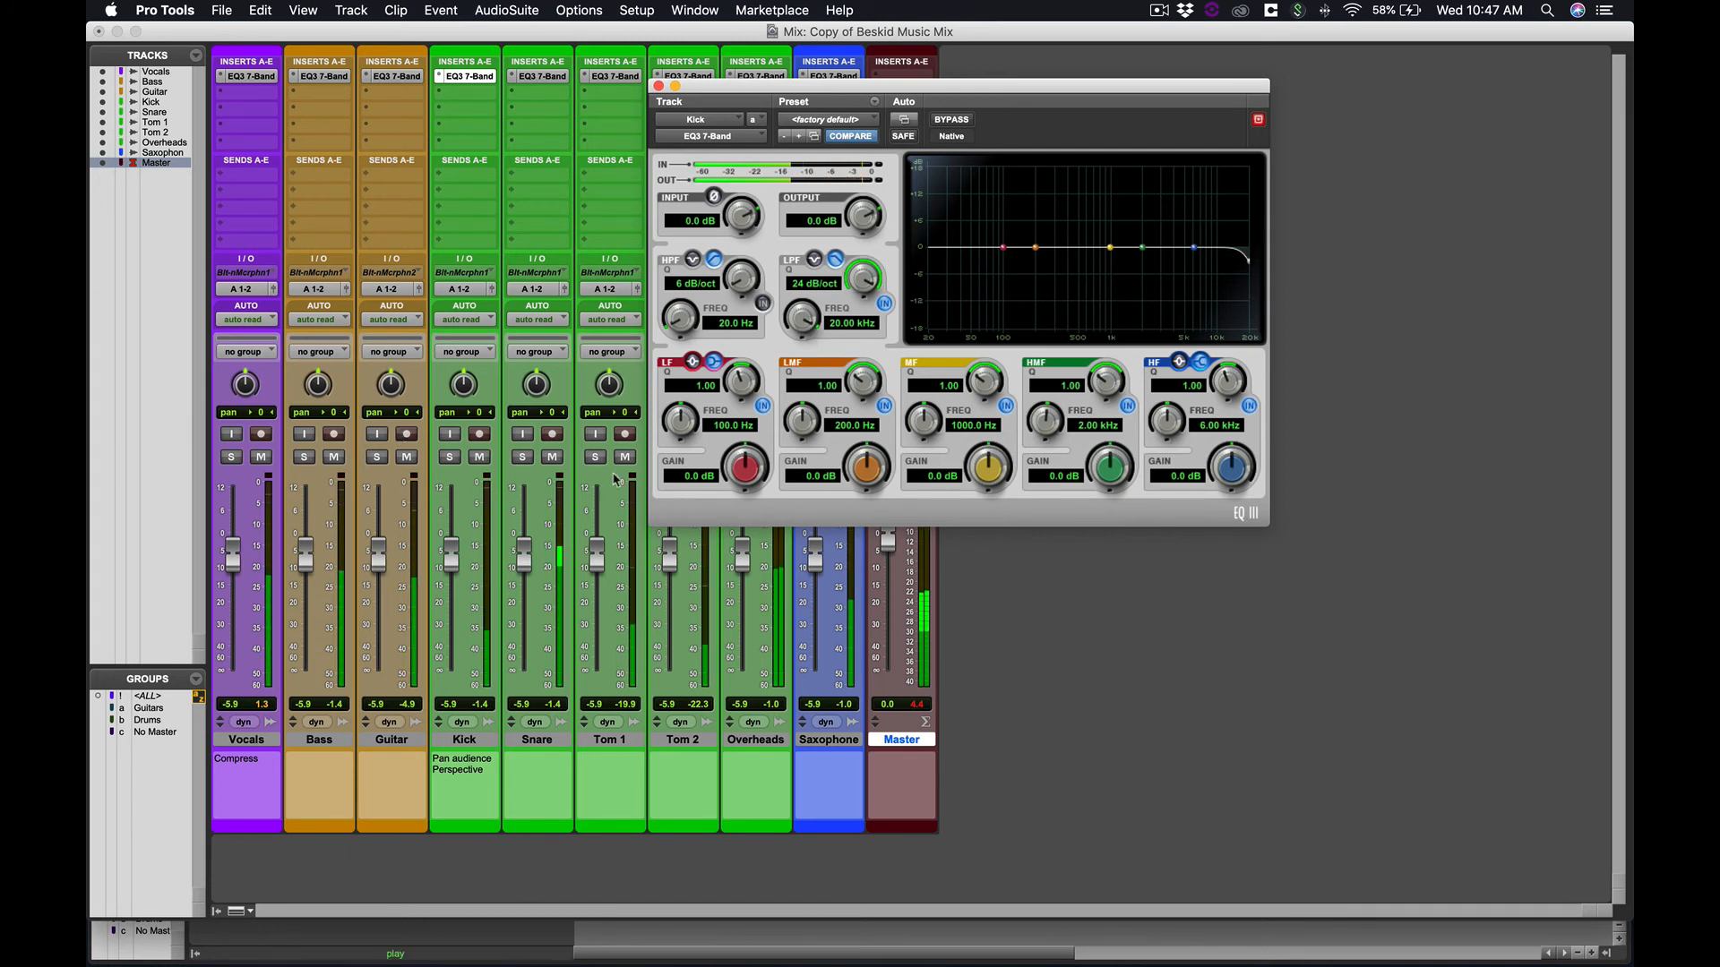
left_click(450, 458)
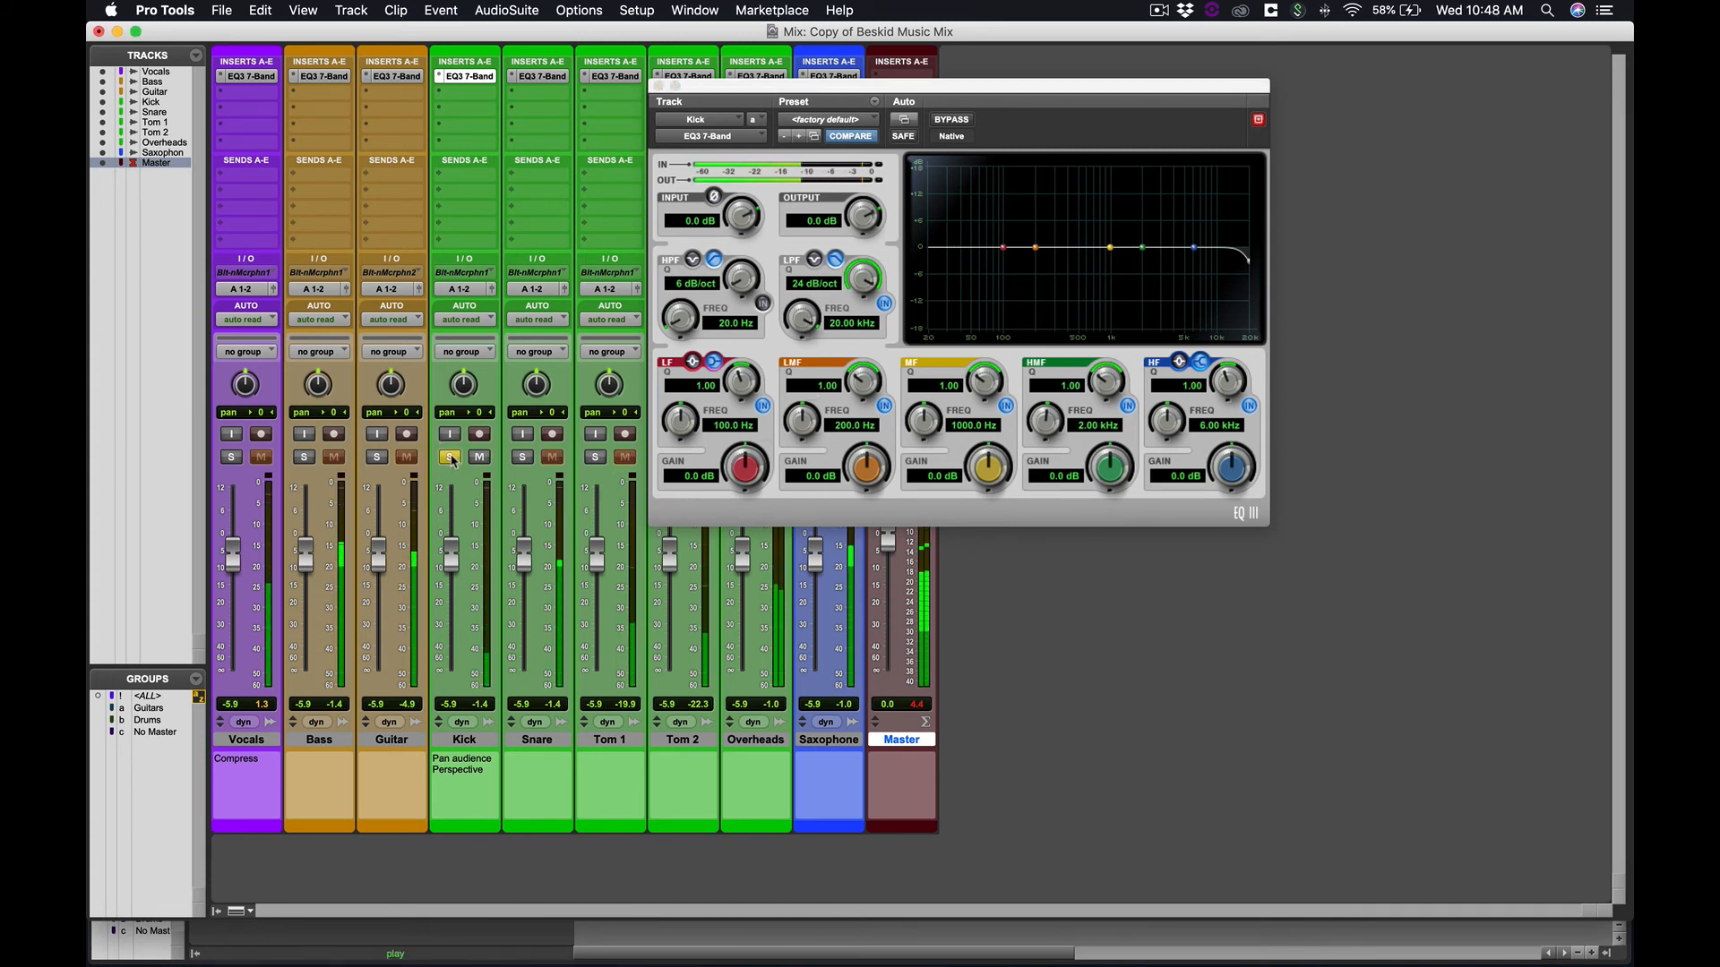
left_click(867, 283)
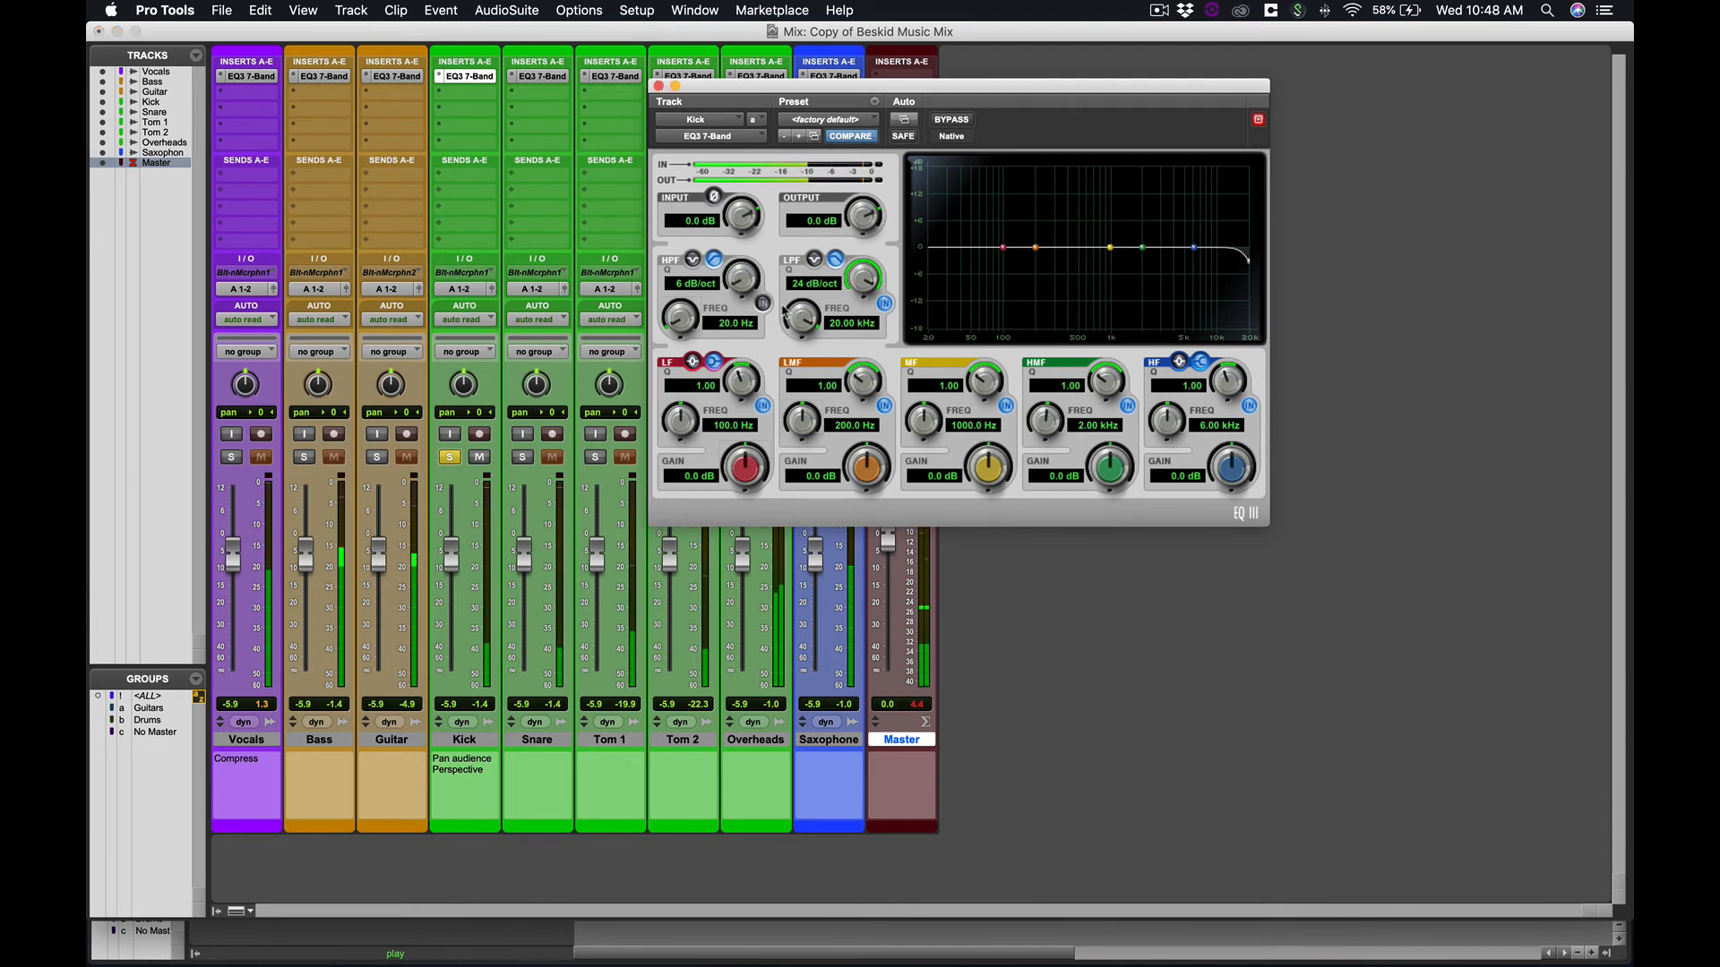
left_click_drag(785, 313, 644, 325)
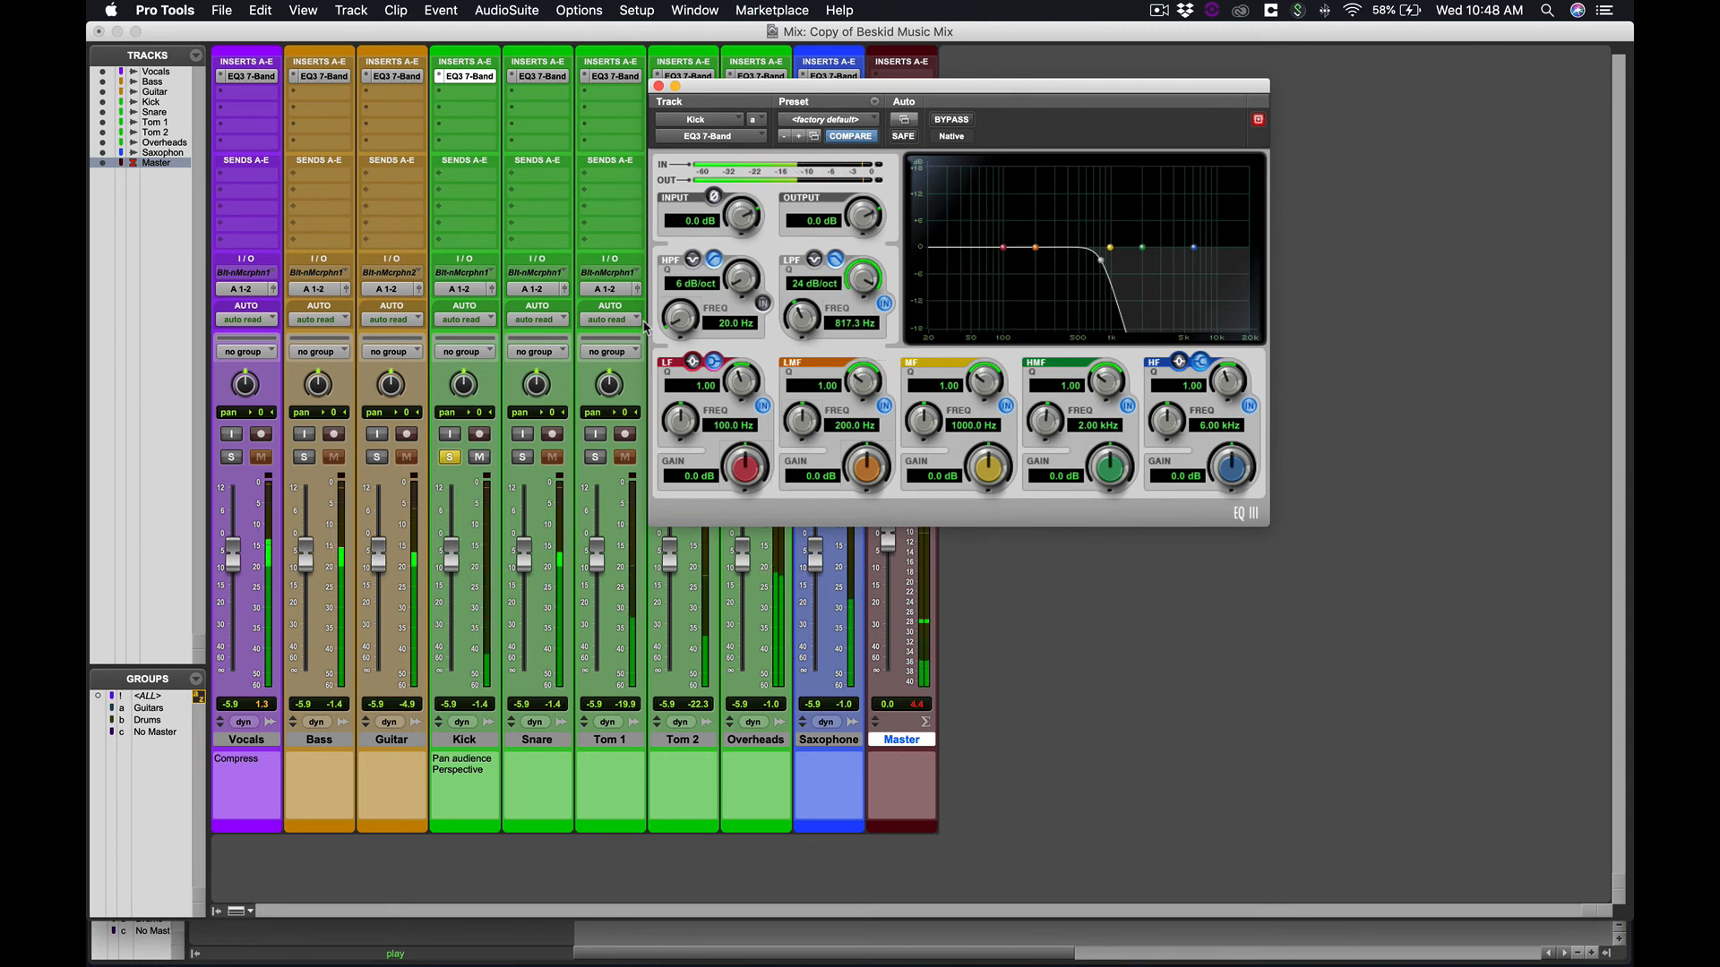
left_click_drag(644, 325, 719, 309)
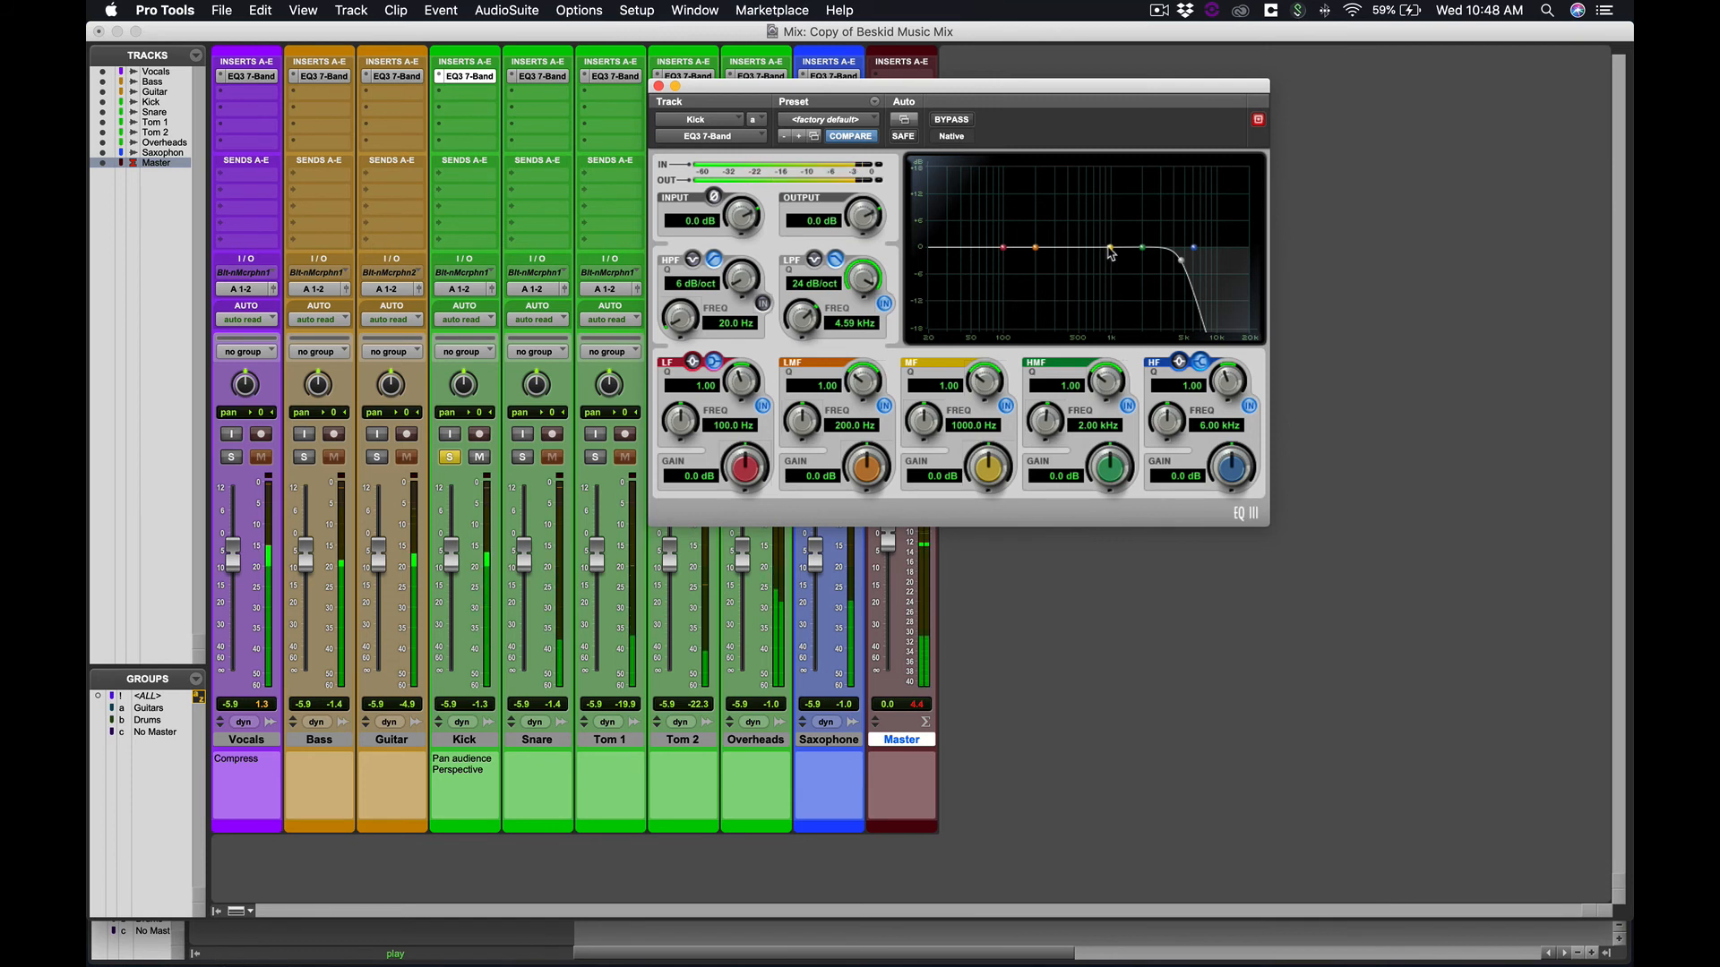
- Set the Kick EQ's MF band to about 726.7 Hz at 0.3 dB and LMF to about 181.1 Hz at -5.5 dB, comparing against bypass
left_click_drag(1111, 251, 1033, 290)
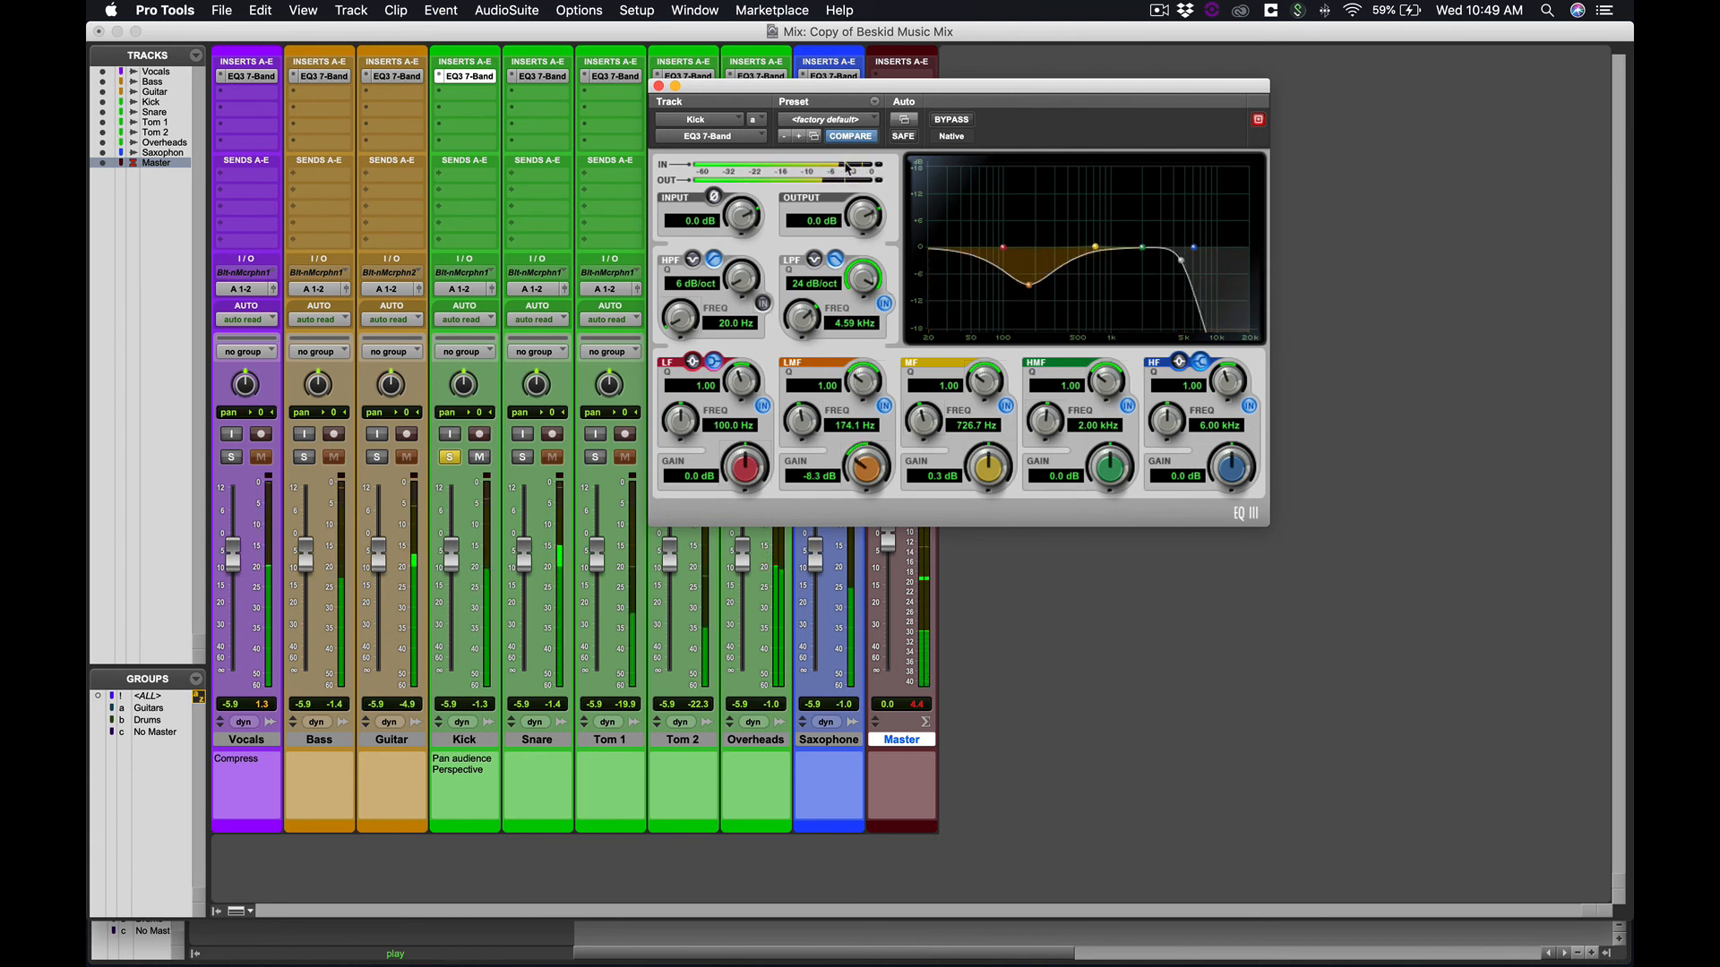
left_click(954, 124)
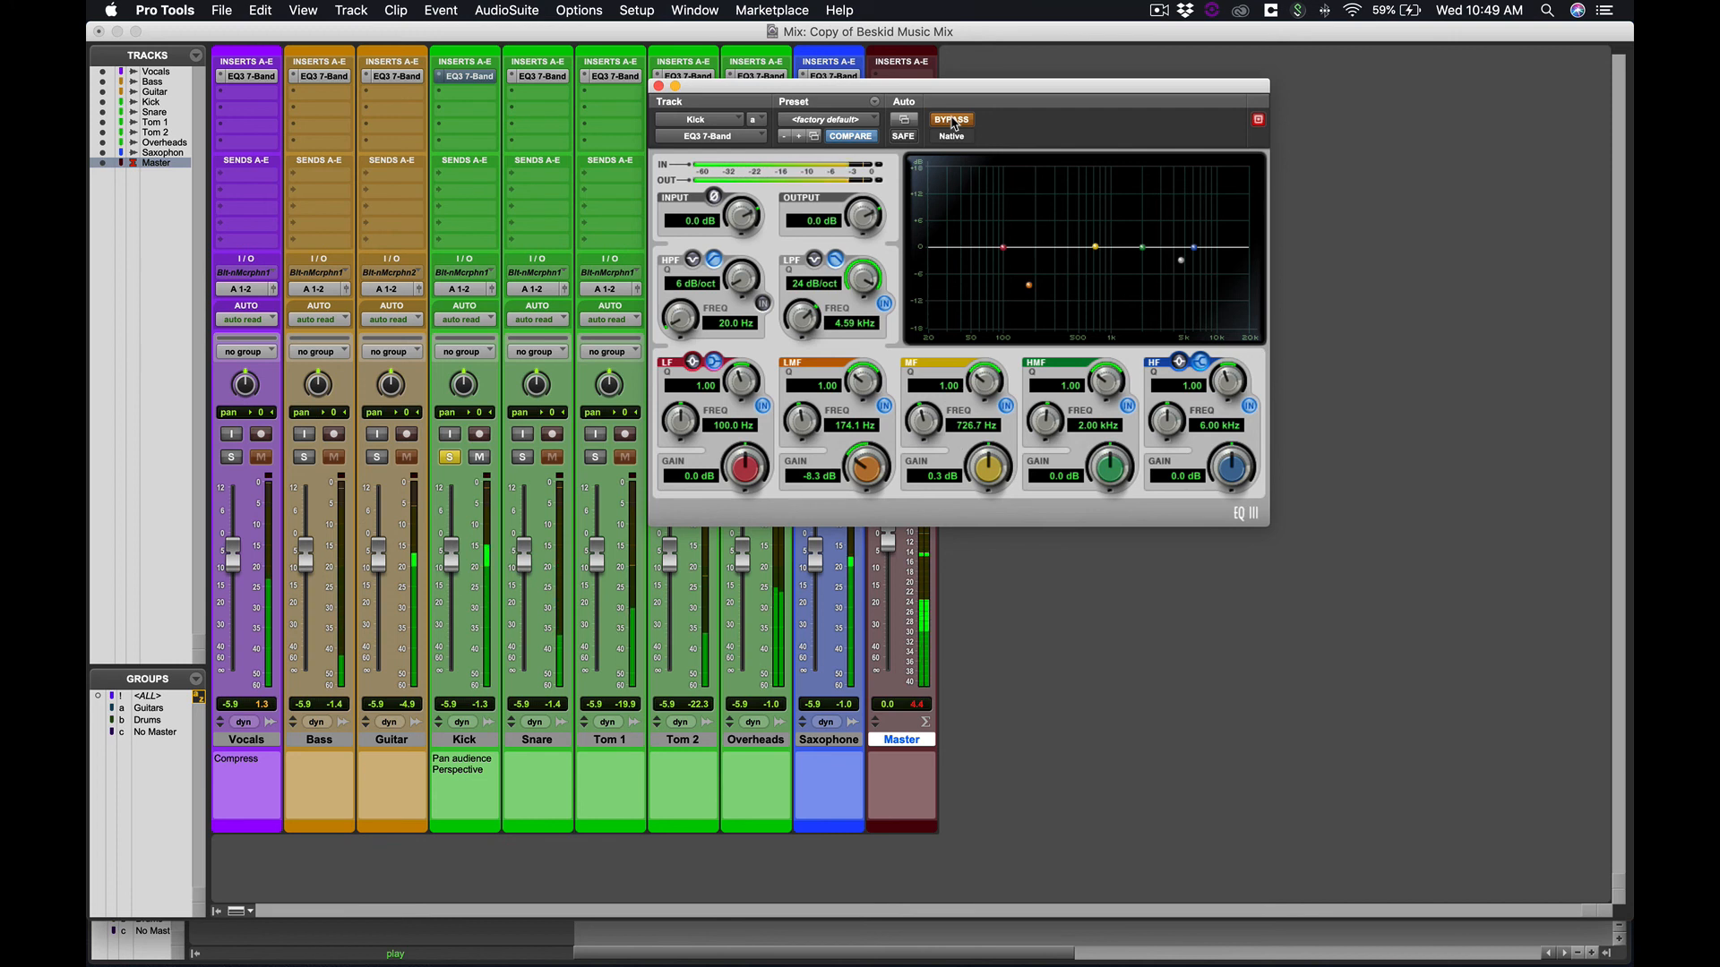
left_click(954, 123)
left_click_drag(1029, 285, 1033, 277)
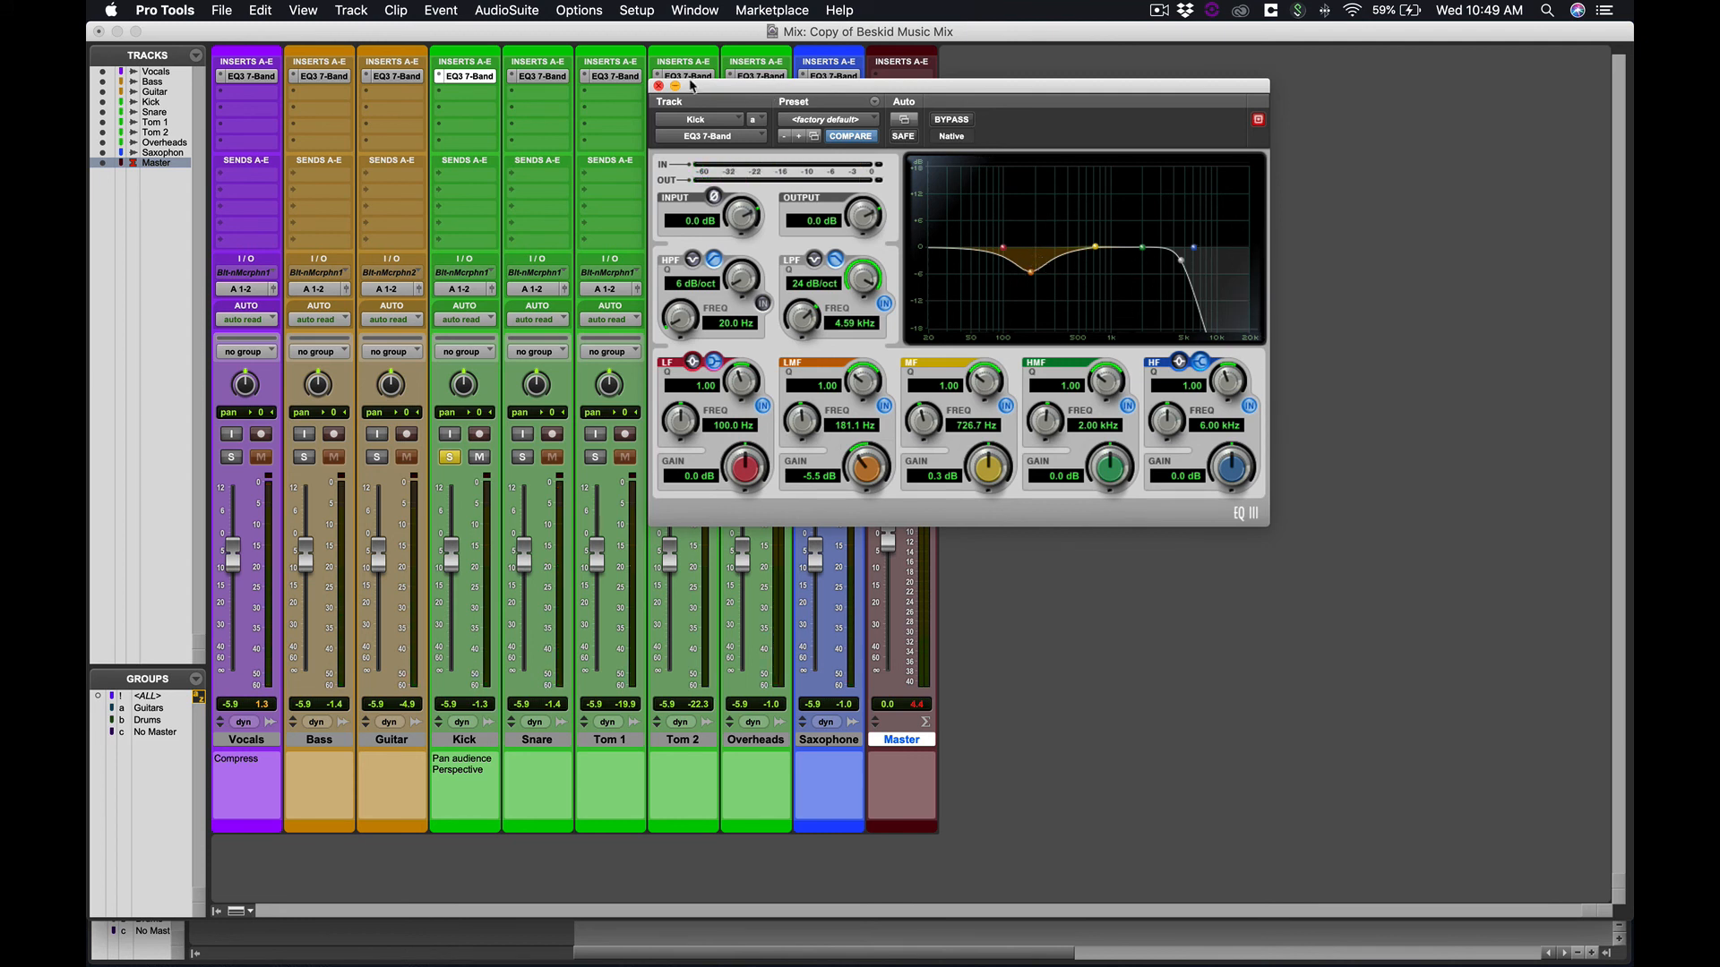
- Unsolo the Kick track and move its EQ window clear of the channel strips
left_click_drag(775, 99, 1057, 147)
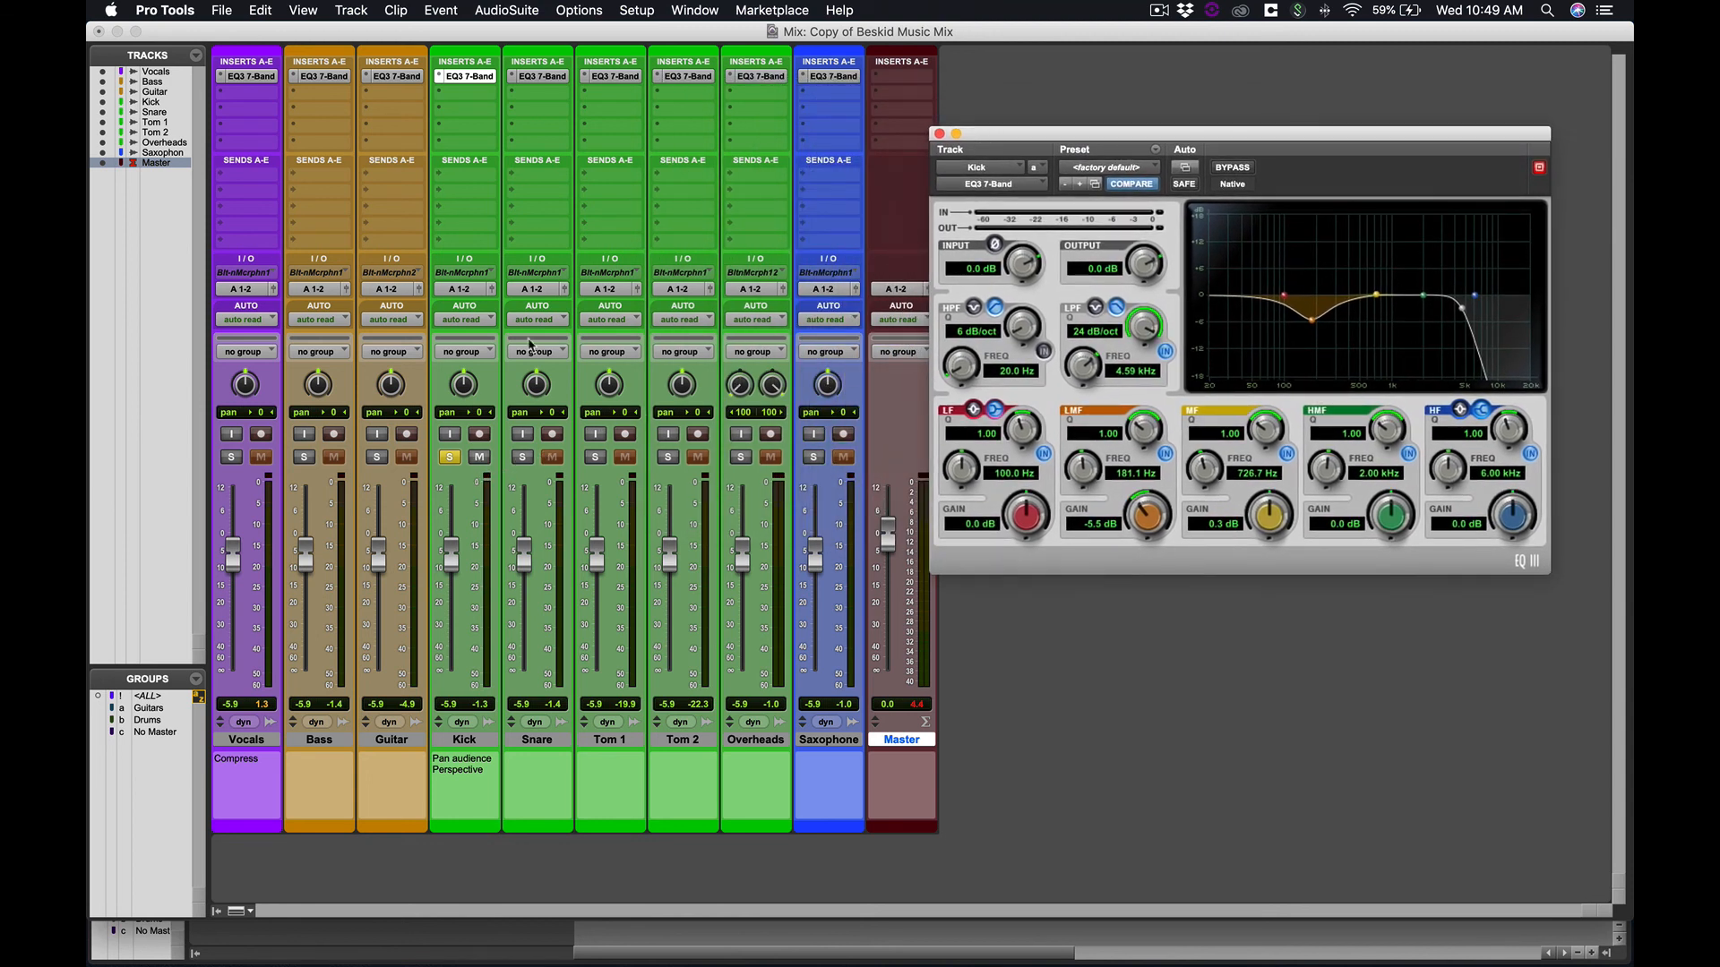
left_click(451, 459)
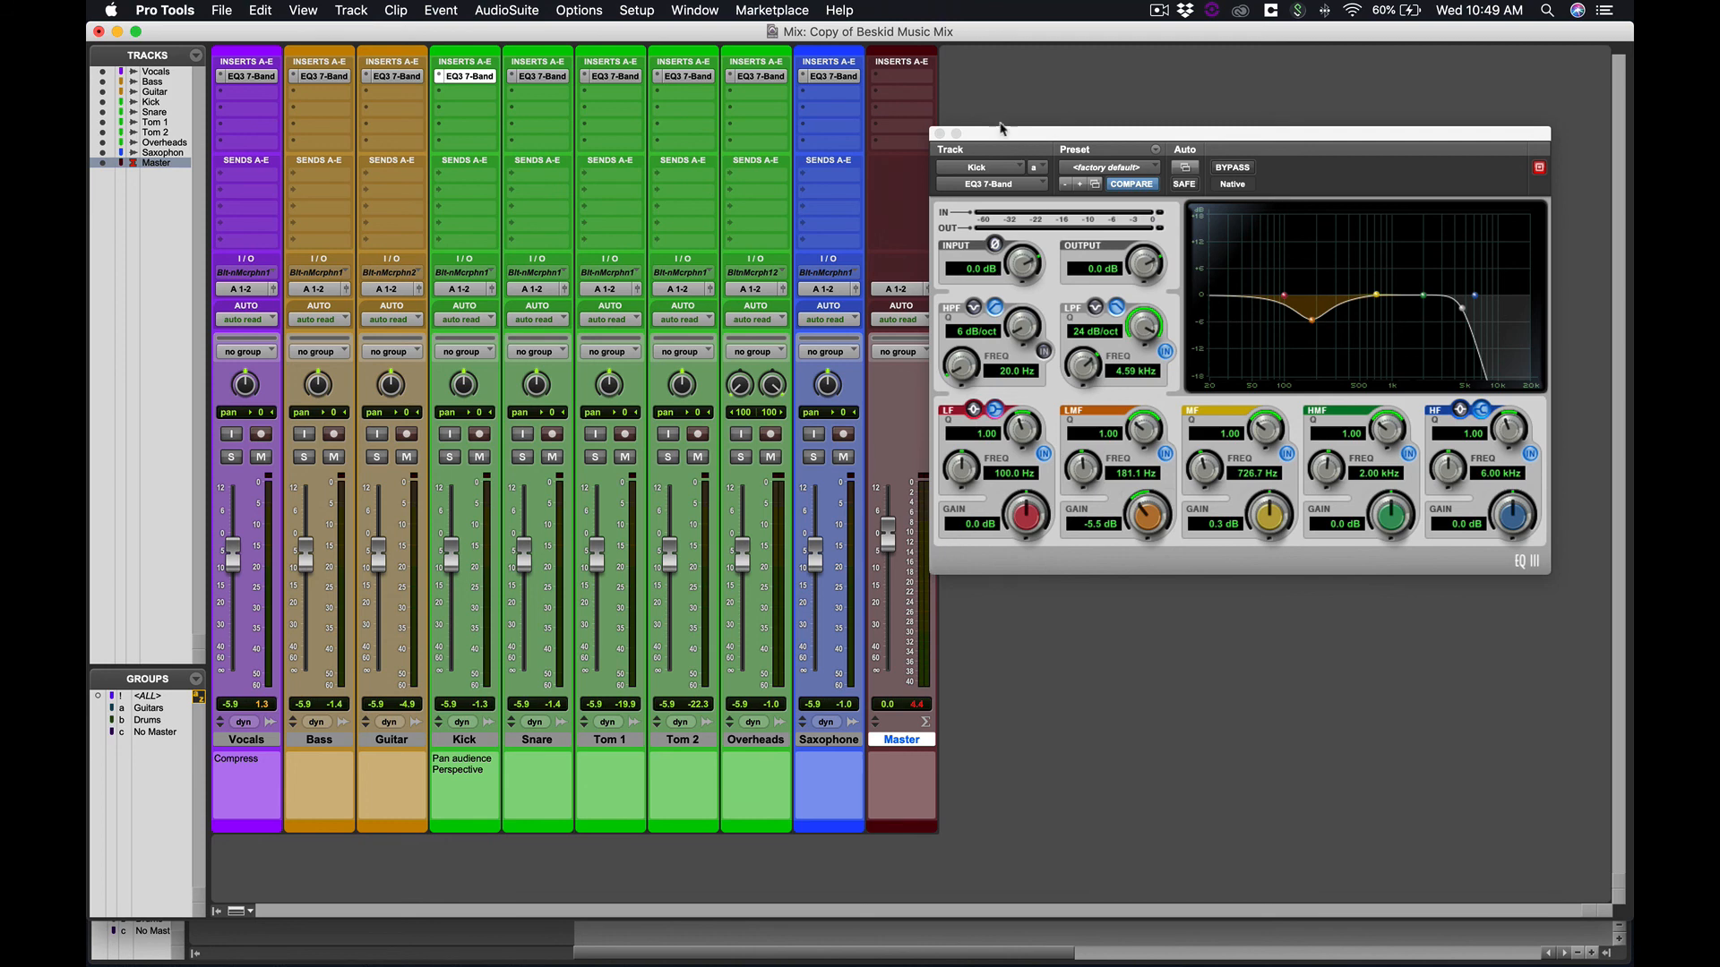
left_click_drag(1001, 130, 1050, 96)
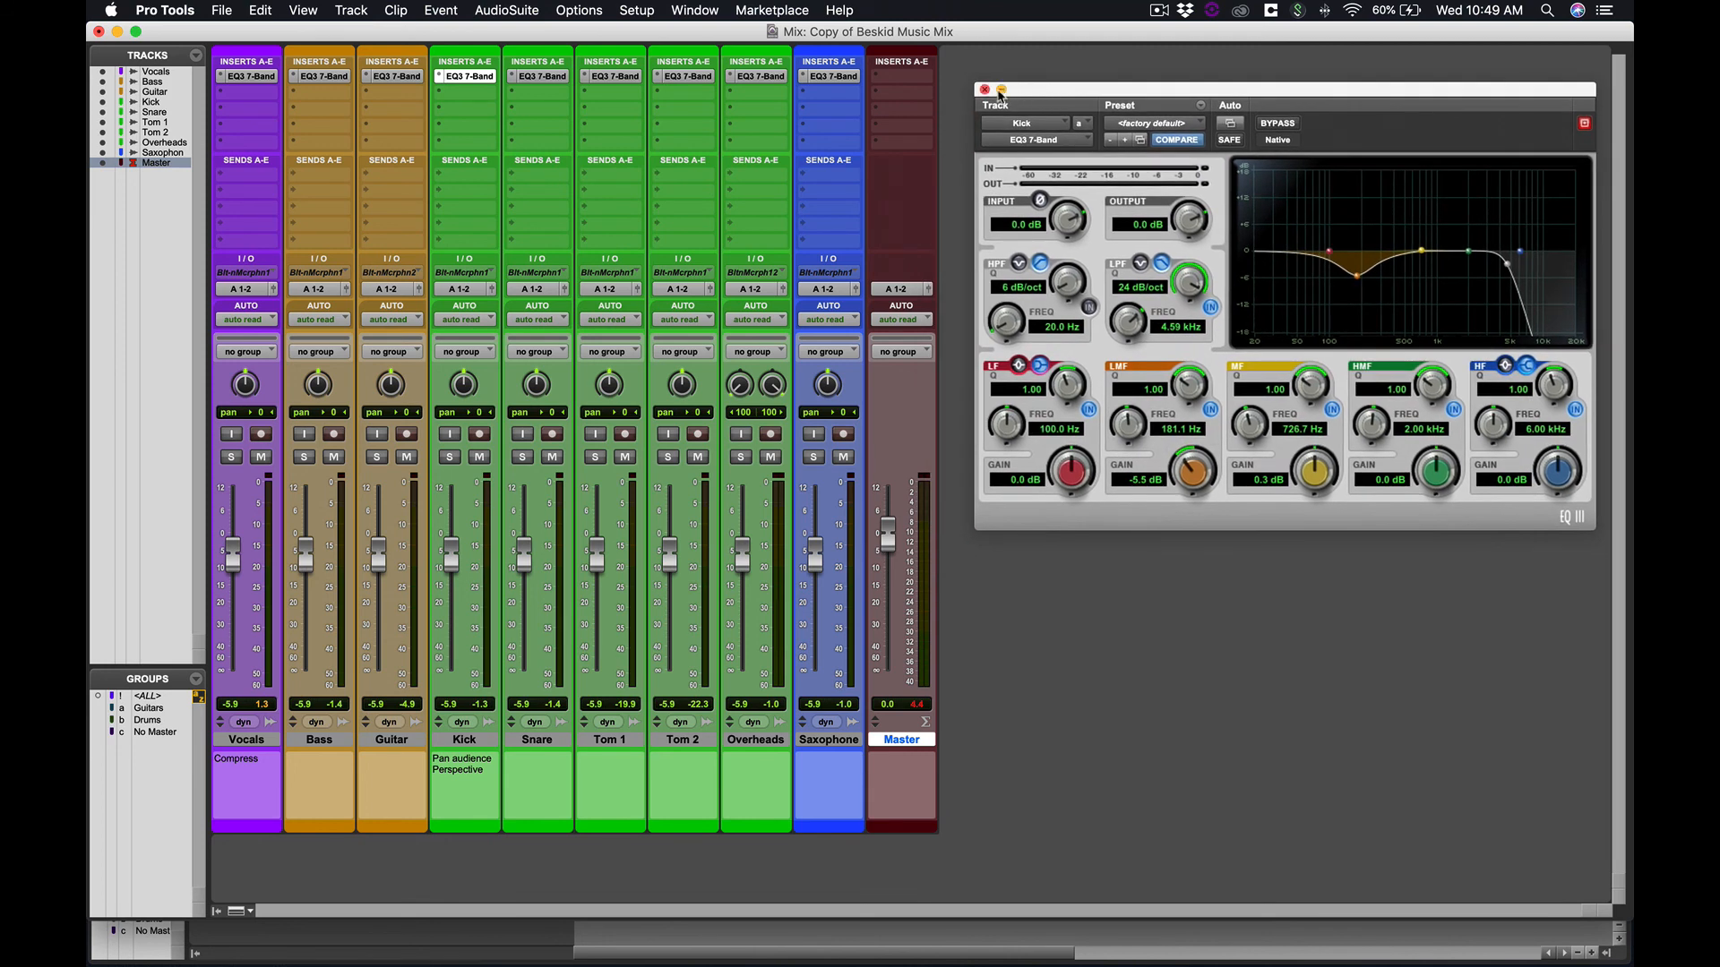